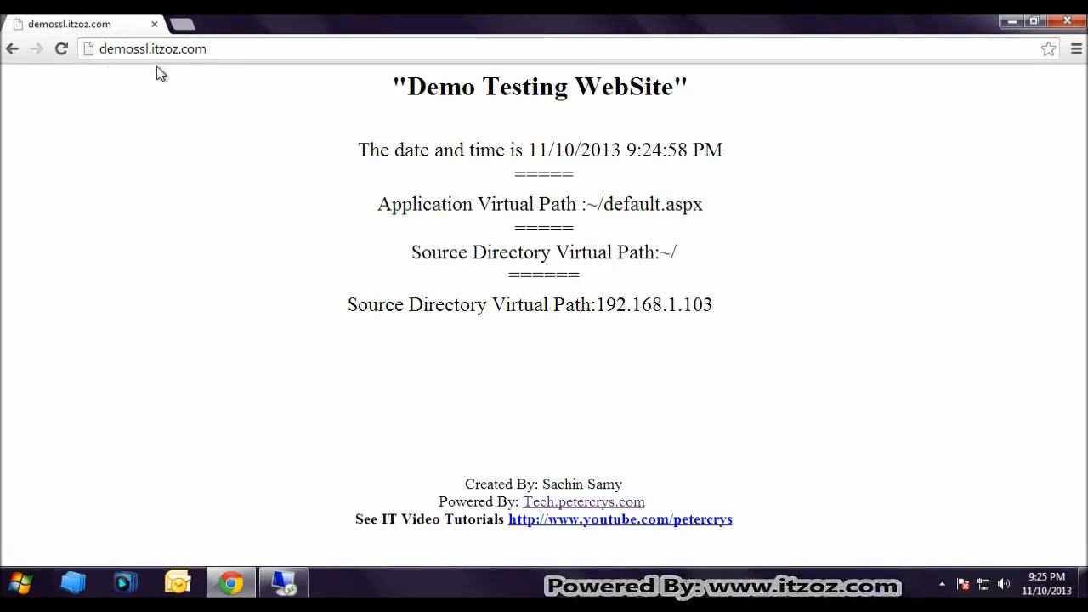
click(184, 25)
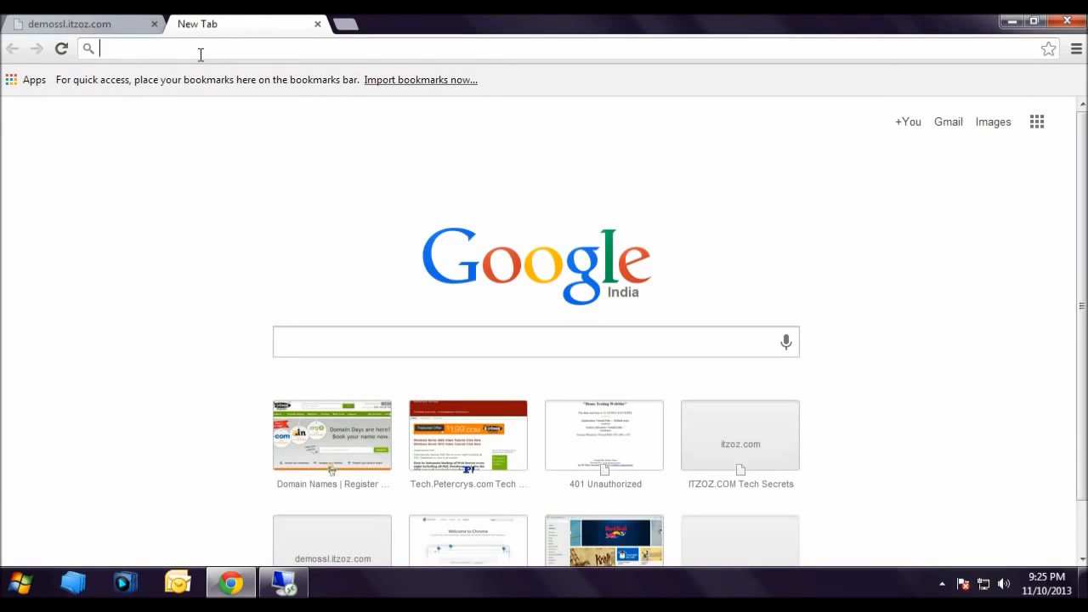
text(https://demossl.itzoz.com)
key(Return)
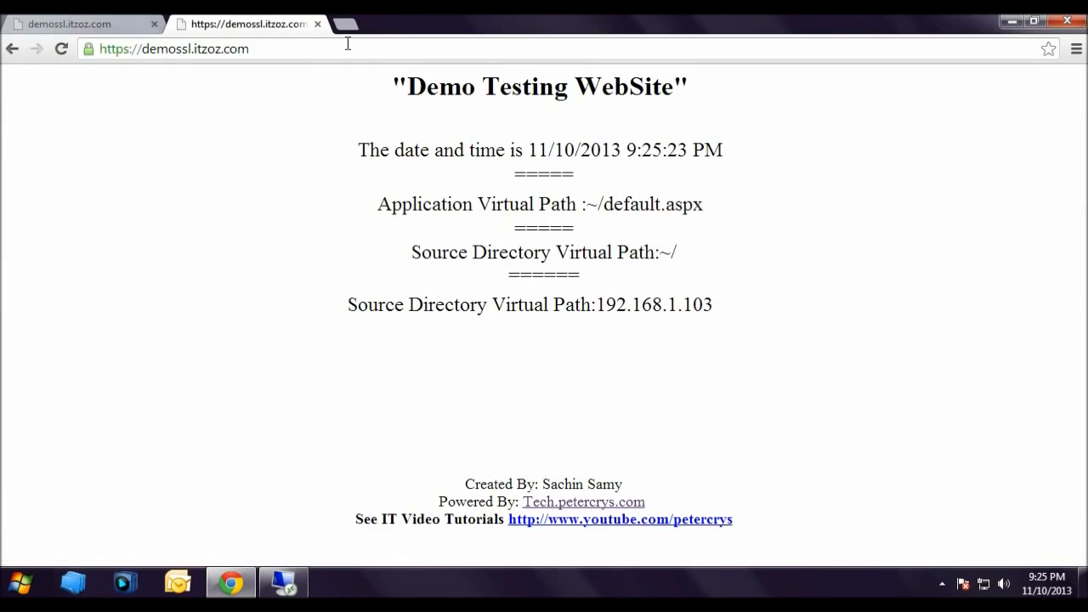
click(61, 50)
Step: Refresh the plain HTTP page of demossl.itzoz.com and compare it with the HTTPS version
click(92, 24)
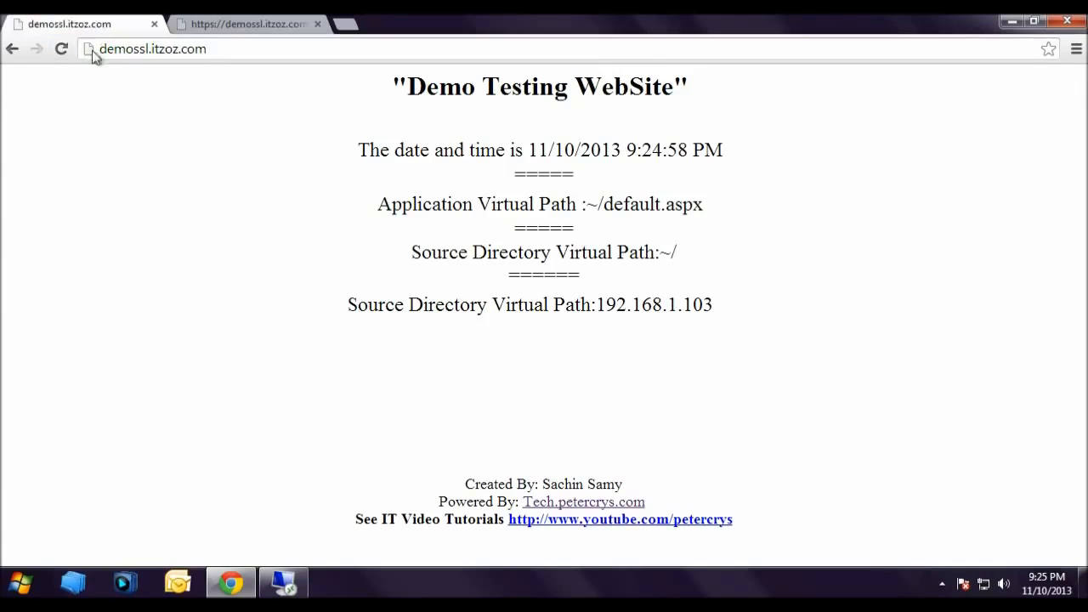
click(61, 49)
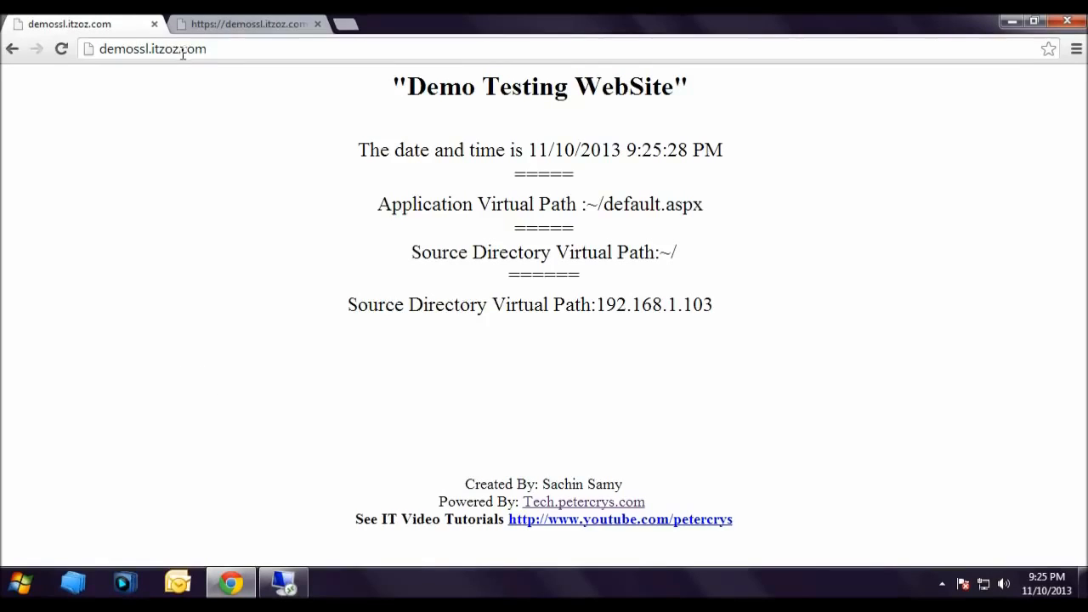
click(225, 29)
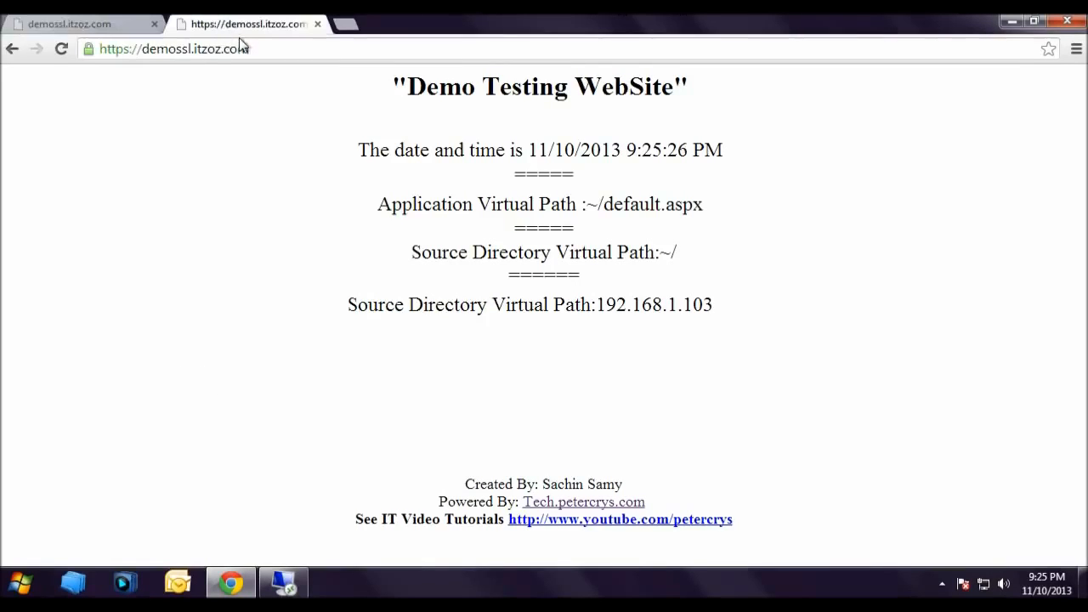
click(105, 30)
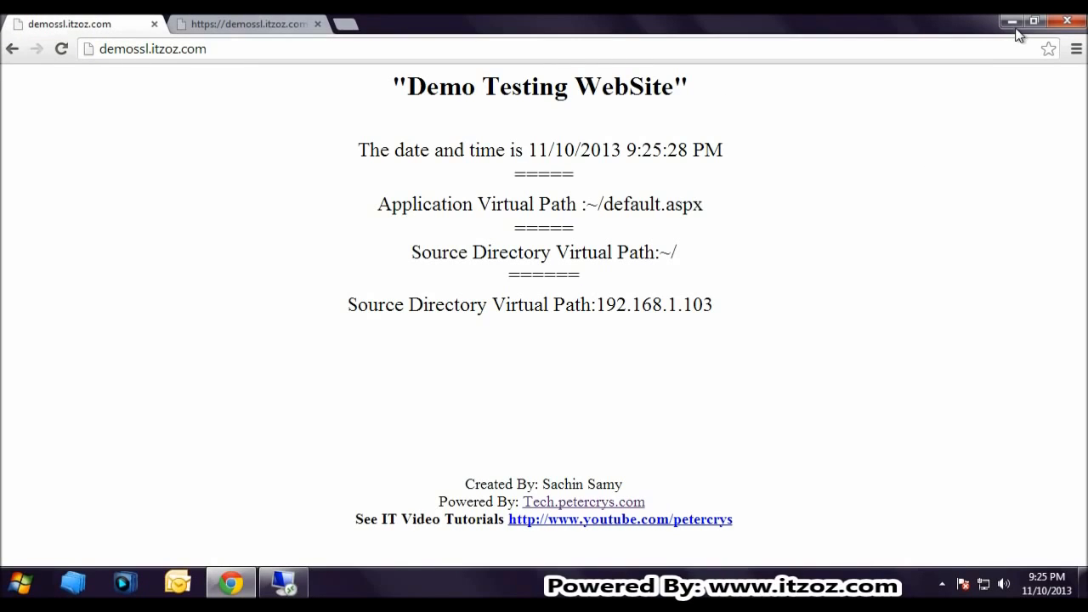
Step: Switch to the 192.168.1.100 Remote Desktop session and open Internet Information Services (IIS) Manager from Server Manager
click(1012, 22)
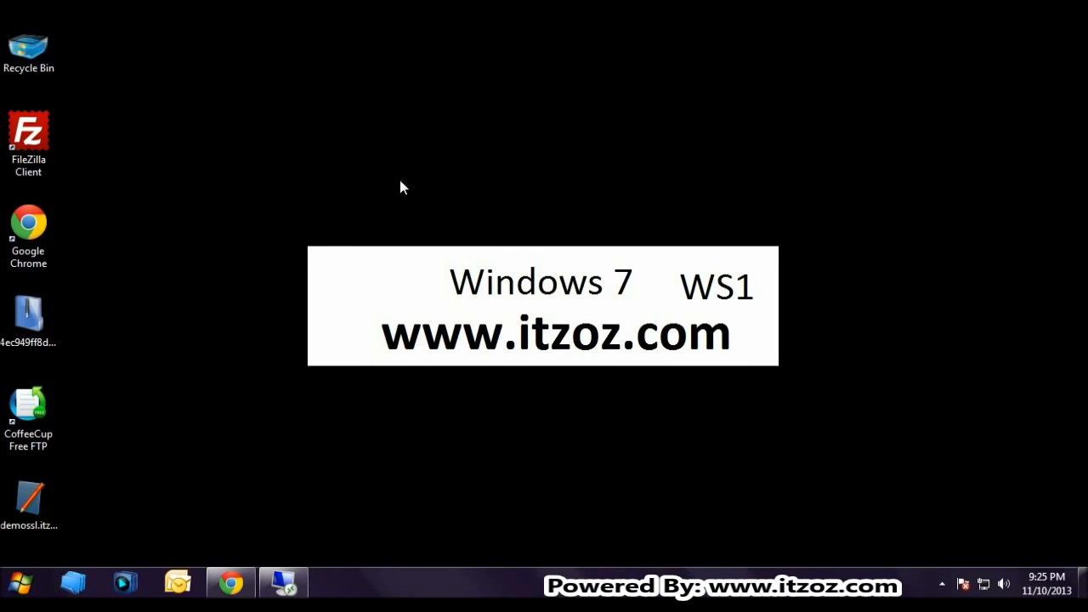
mouse_move(289, 585)
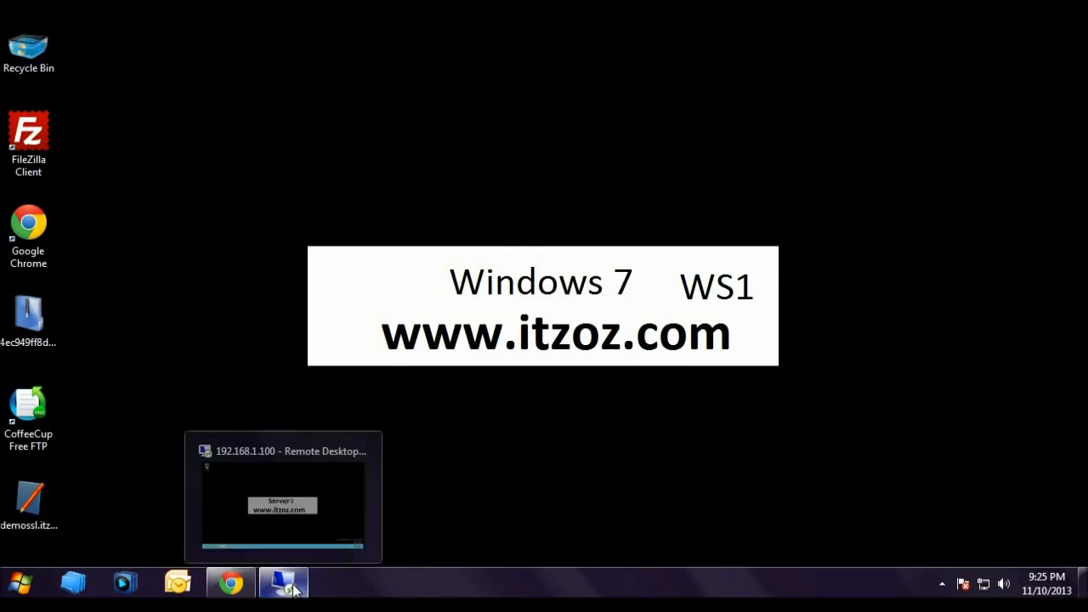
click(291, 585)
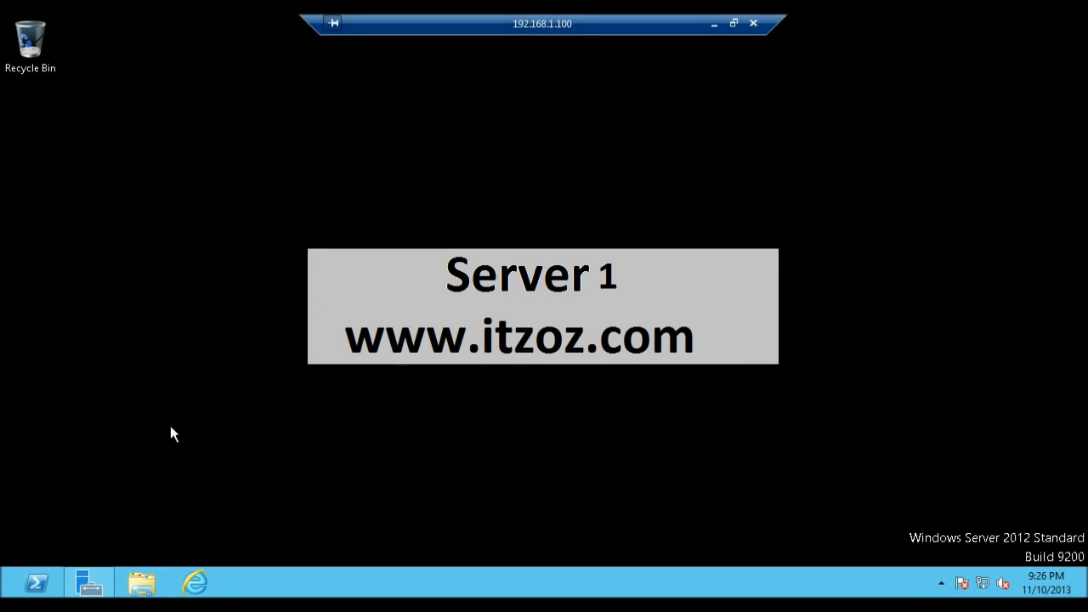
click(89, 585)
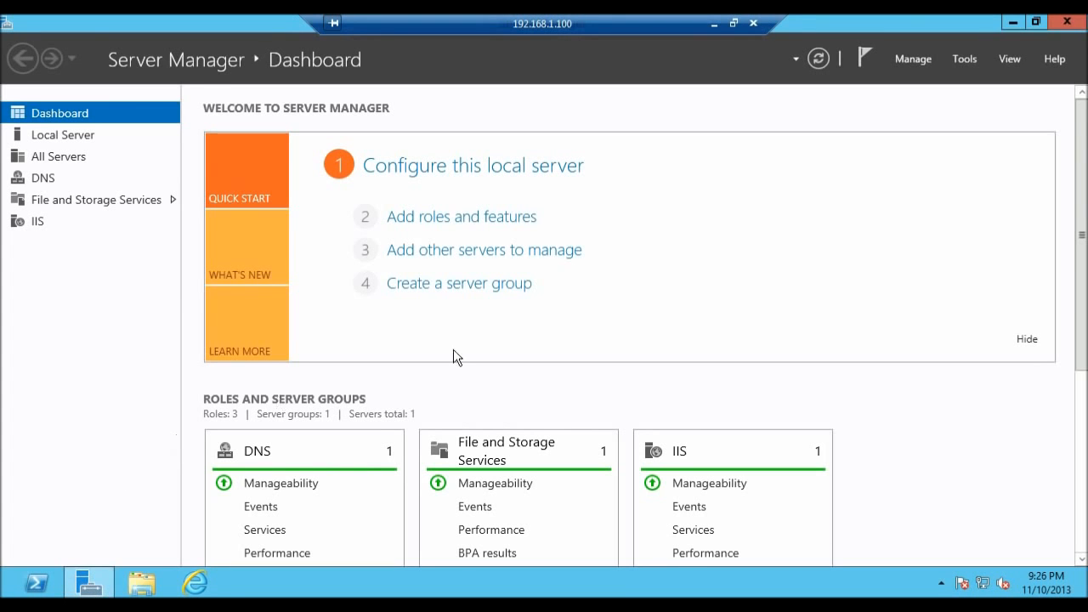
click(964, 61)
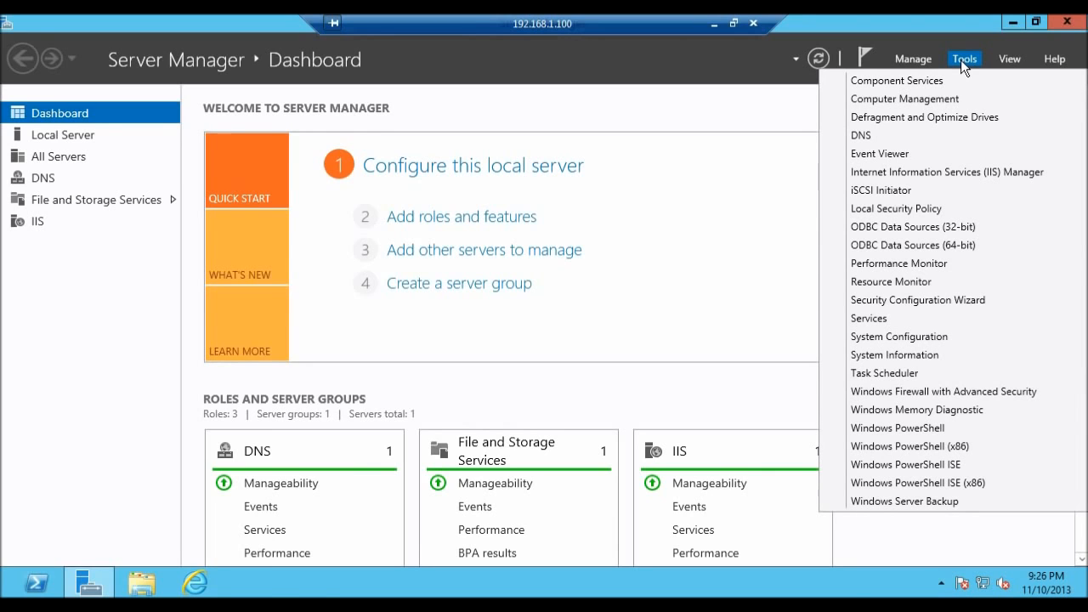
click(959, 172)
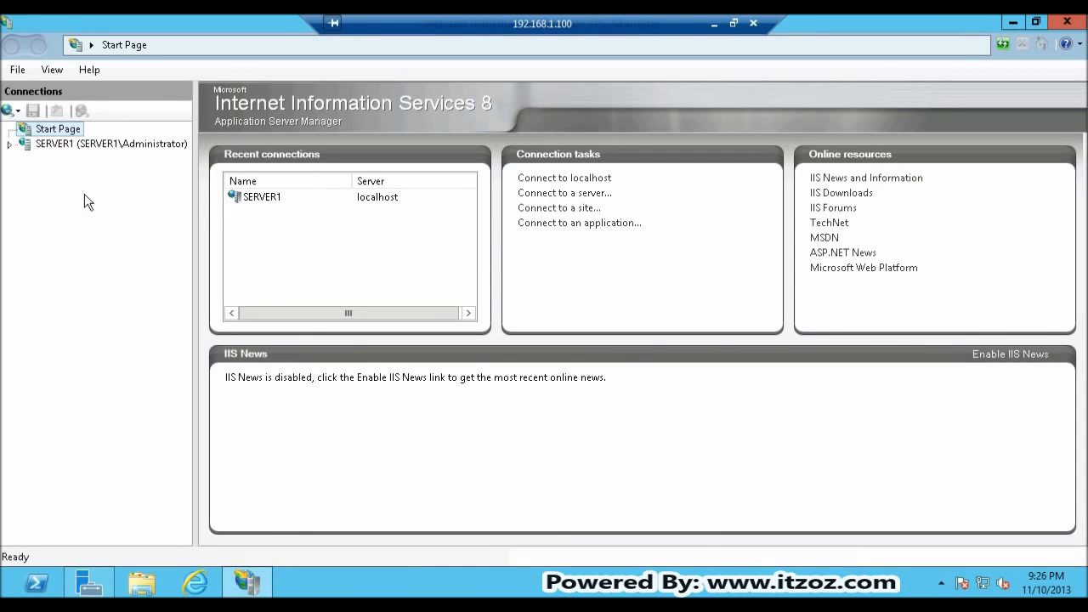
Step: Open the home page of the demossl.itzoz.com site under SERVER1 and show its IIS and Management features
click(9, 144)
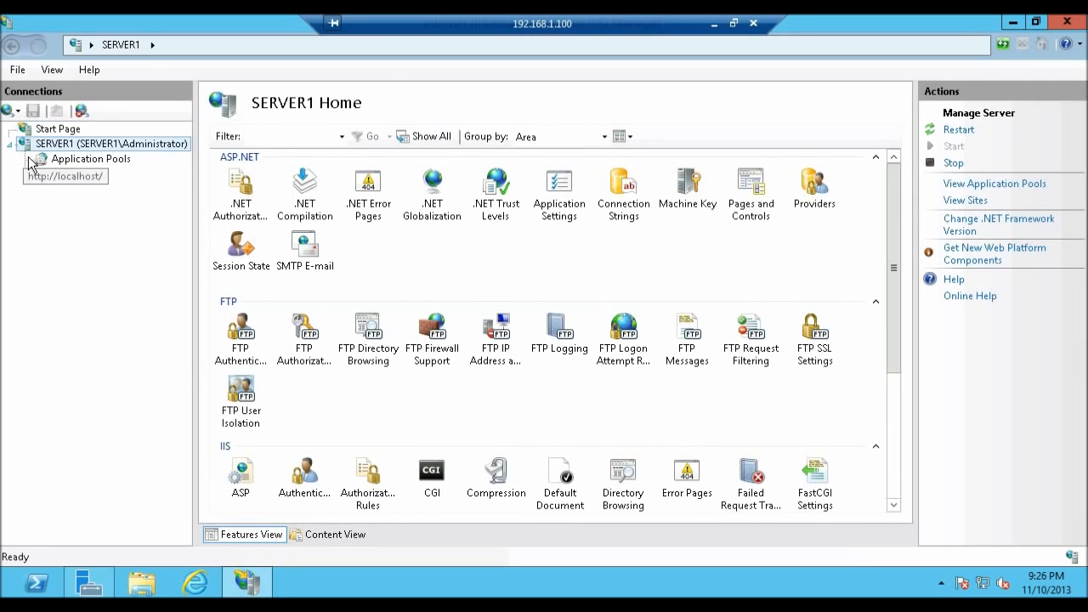
click(28, 175)
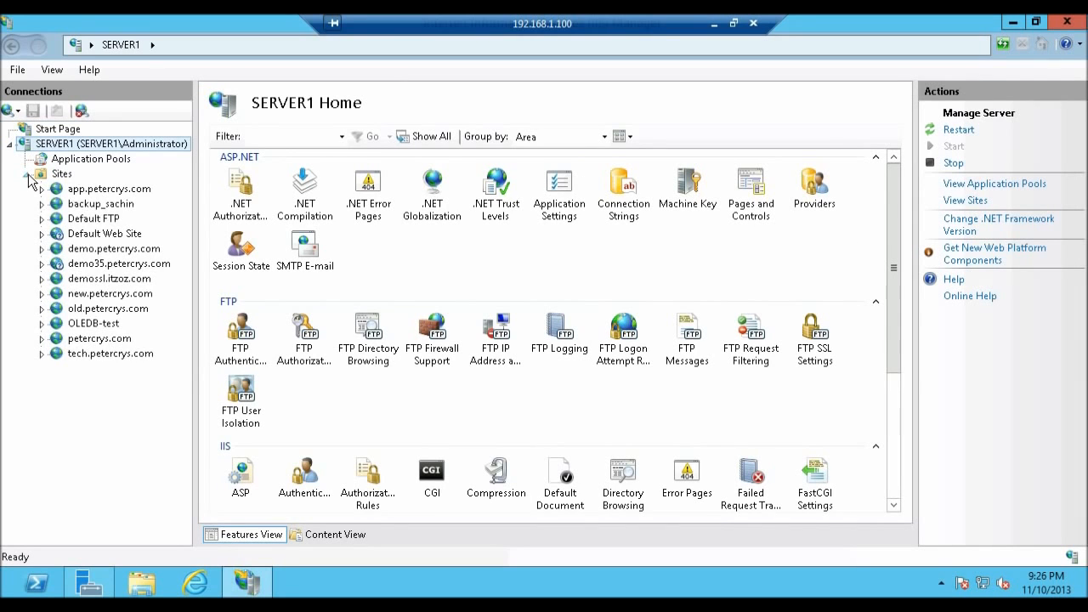
click(97, 284)
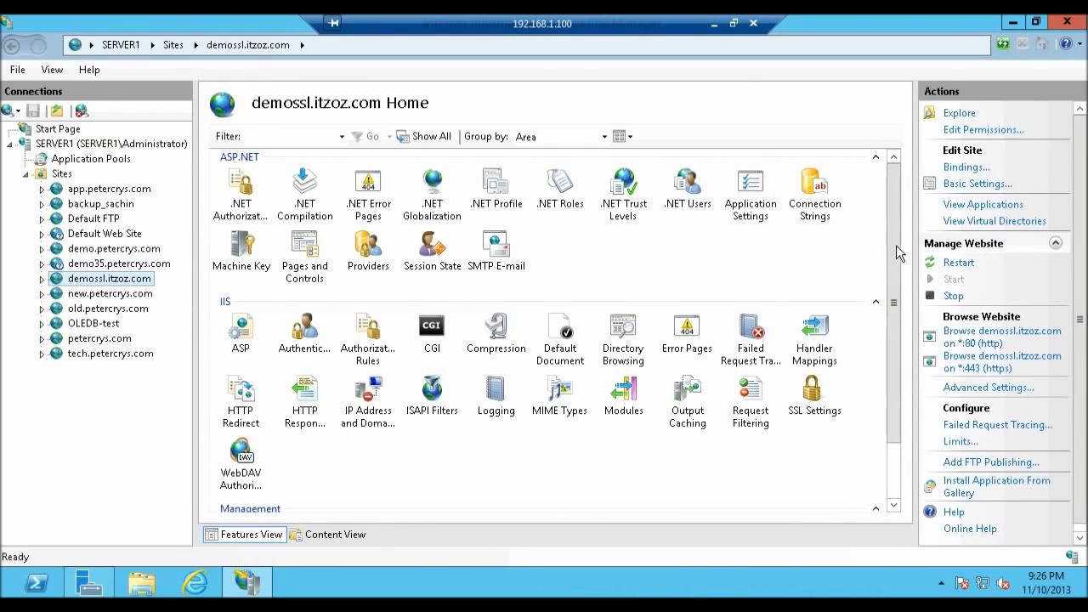
drag(893, 249, 894, 320)
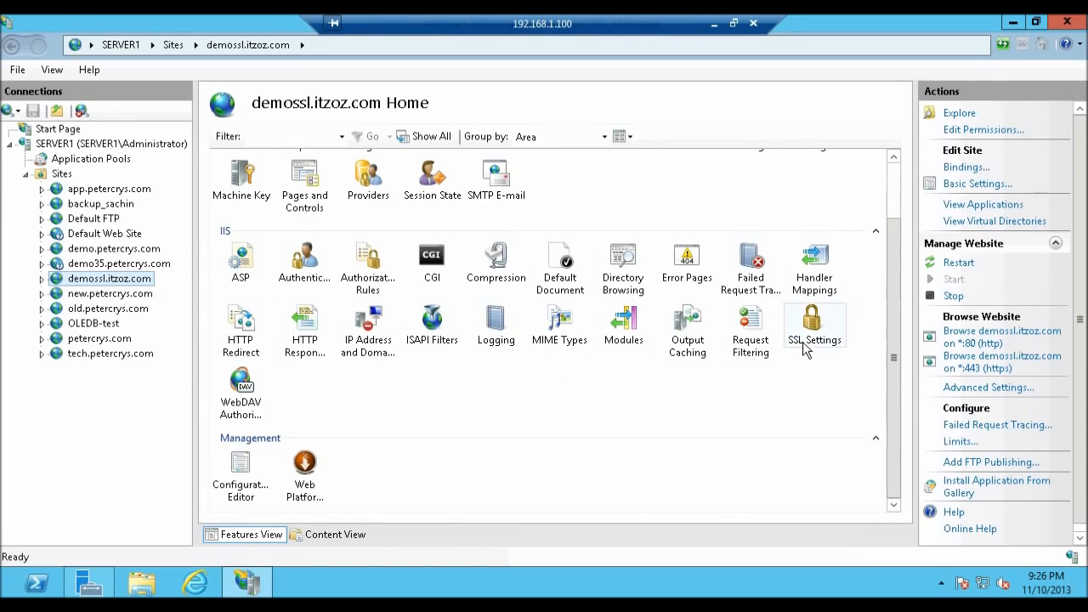
Step: Open Web Platform Installer and add URL Rewrite 2.0 from the products to the items for installation
double_click(311, 468)
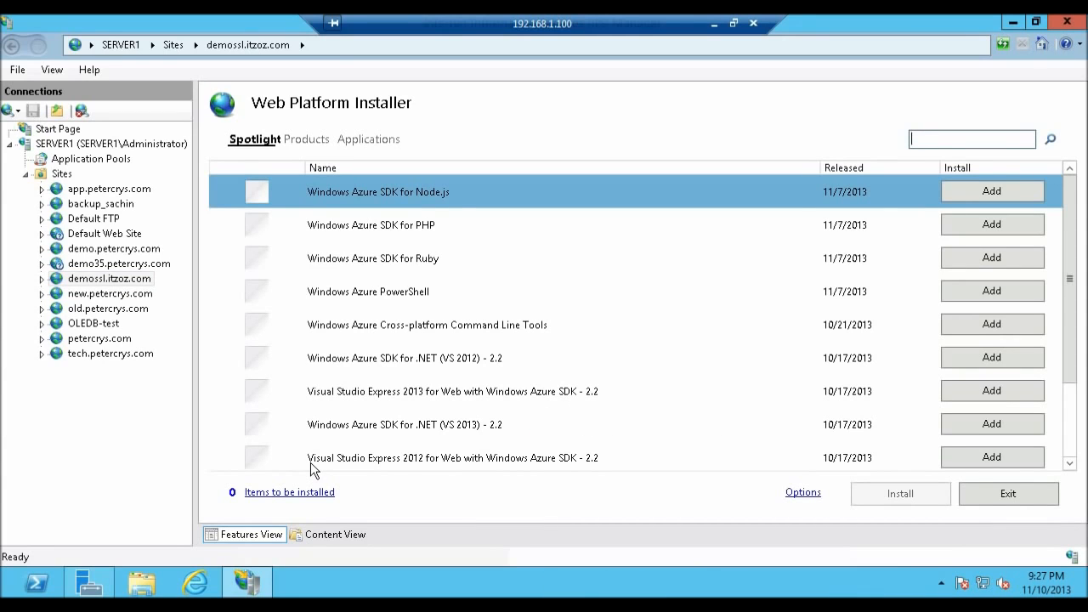
click(301, 143)
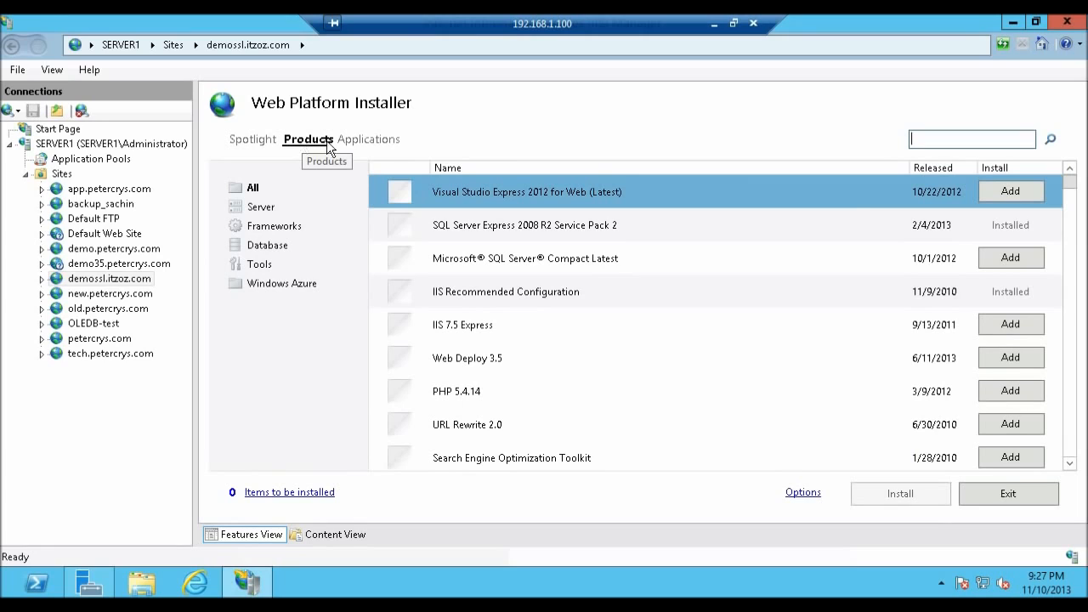
click(501, 429)
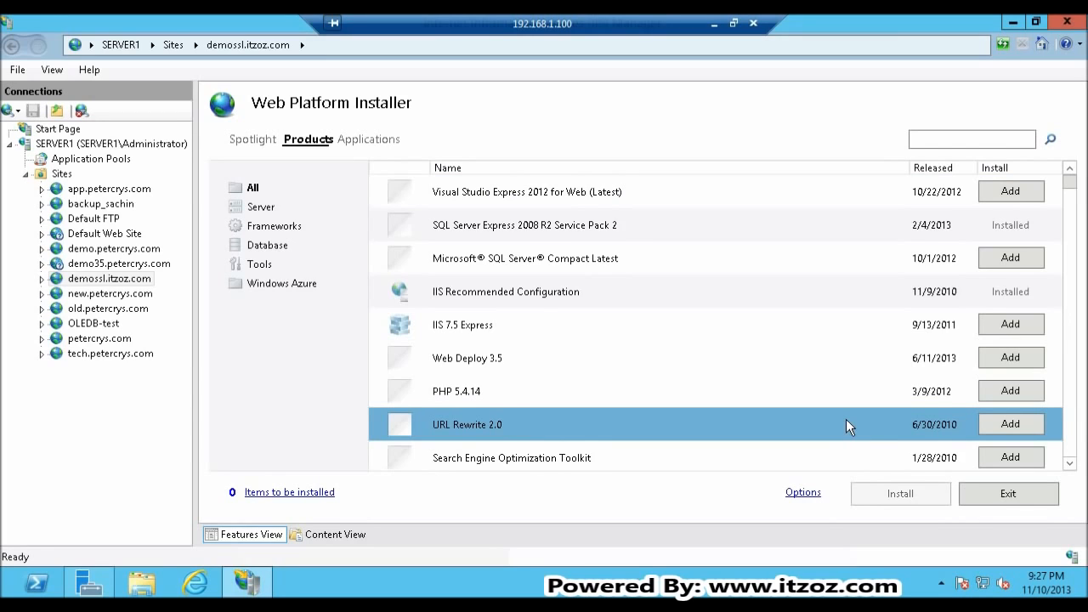
scroll(846, 426, down, 1)
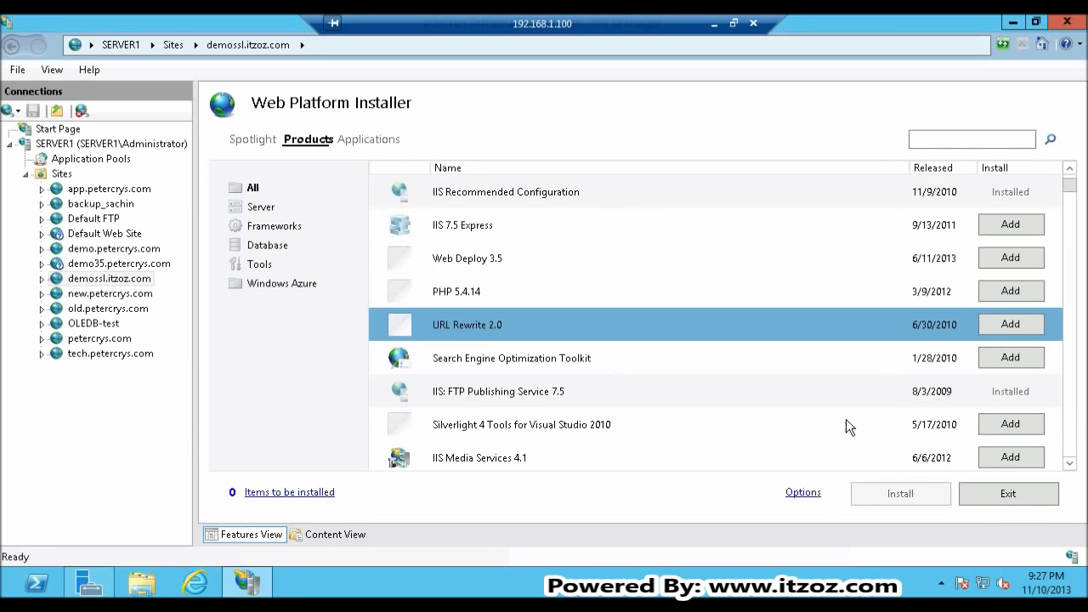
click(1026, 324)
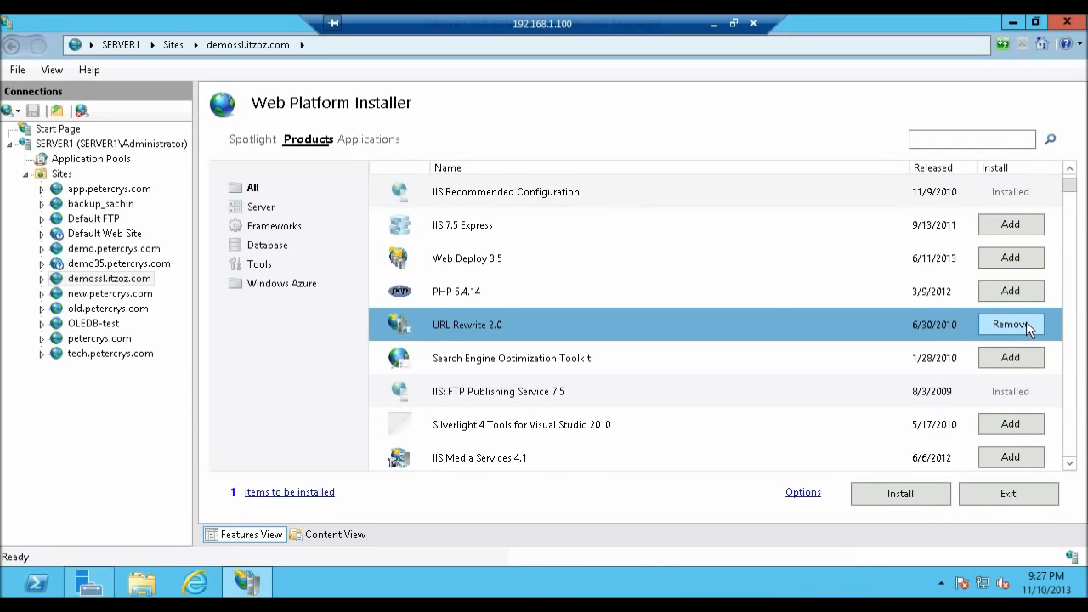
Step: Install URL Rewrite 2.0, accept its license terms and finish the installer
click(899, 493)
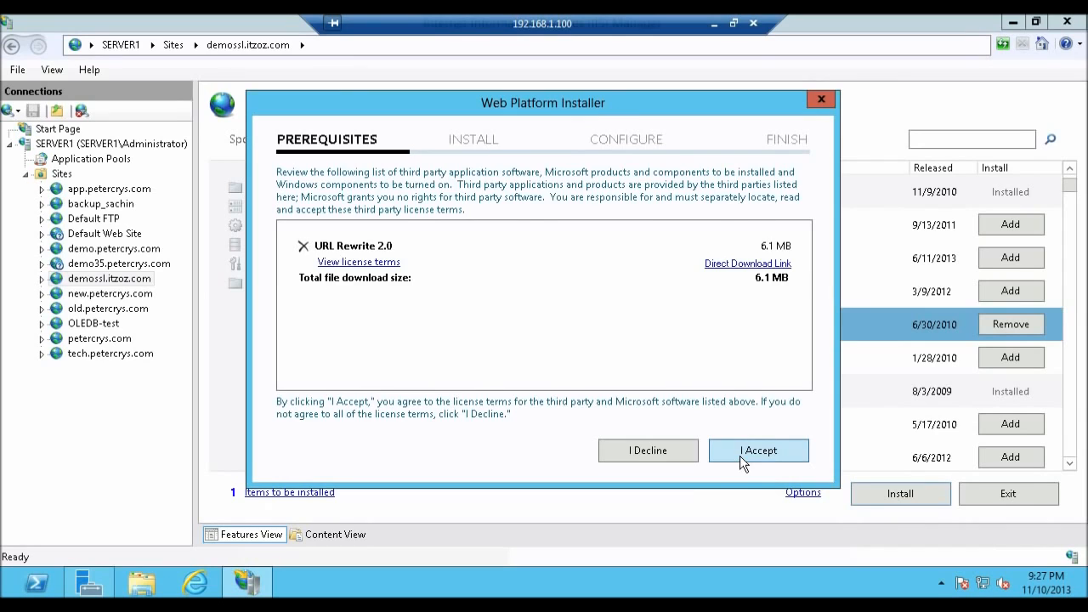
click(740, 456)
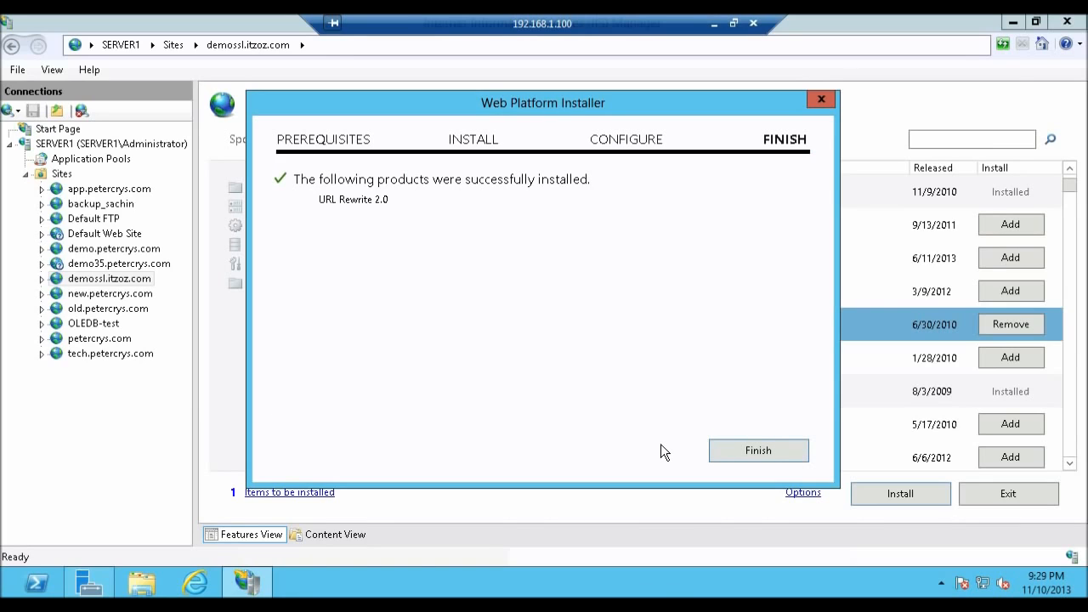
click(764, 451)
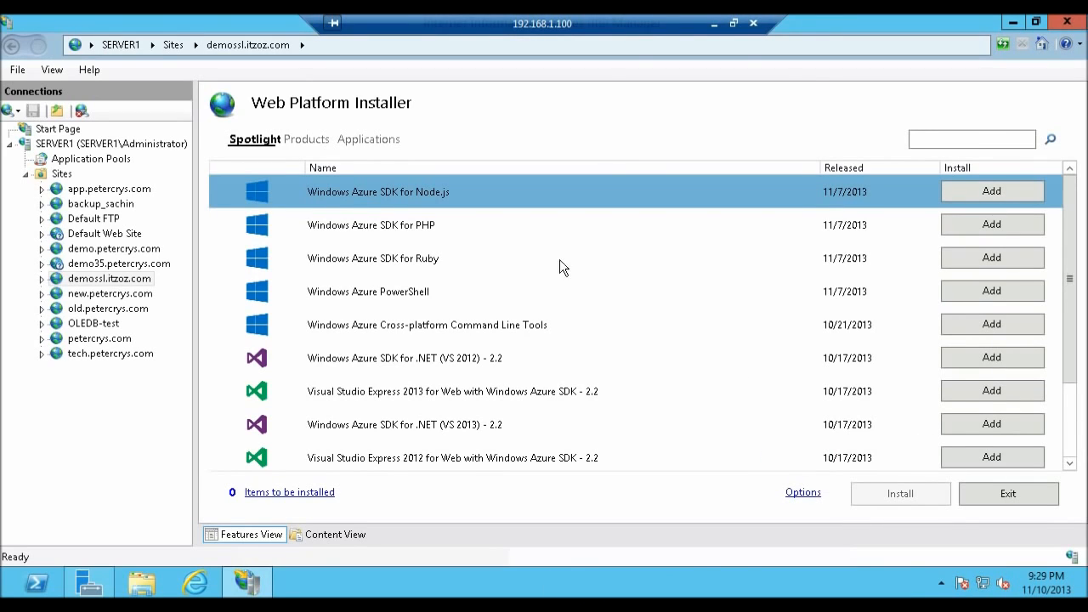
Step: Check the demossl.itzoz.com features for URL Rewrite and restart IIS Manager to reload them
click(88, 282)
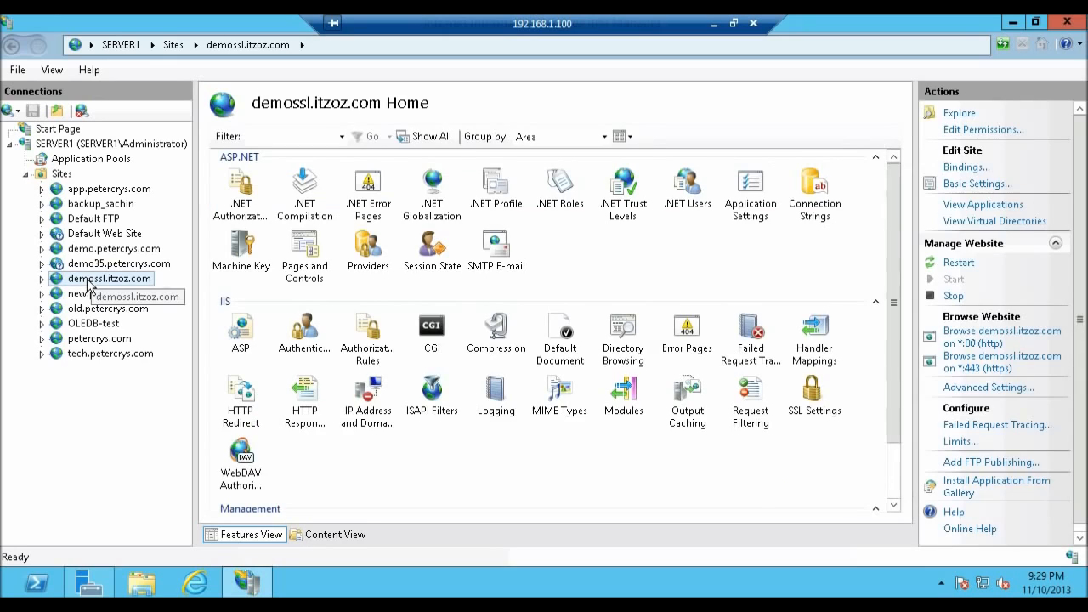
double_click(89, 284)
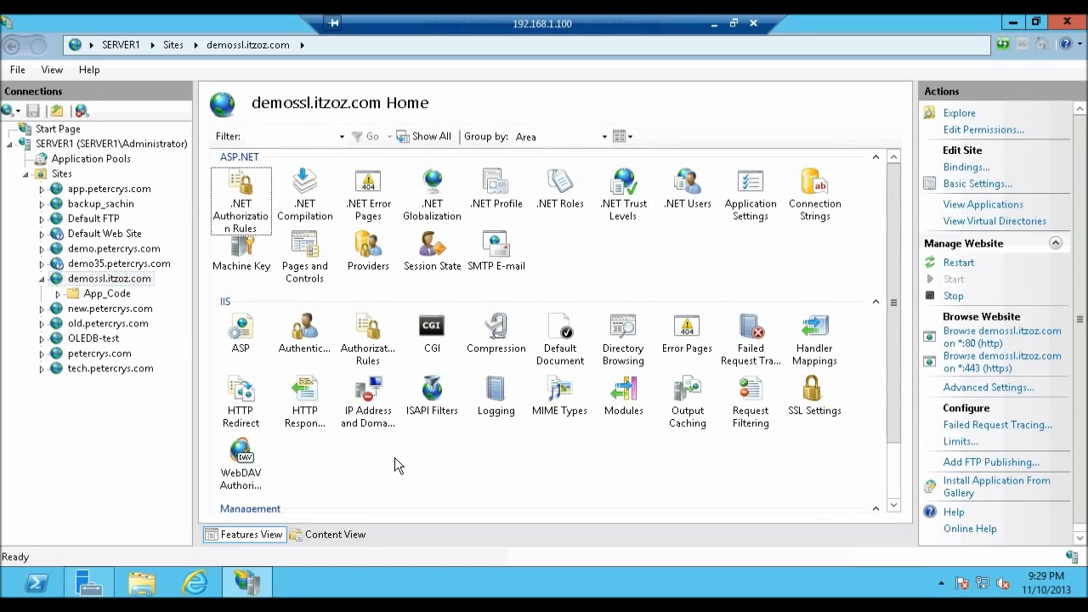
scroll(395, 458, down, 2)
scroll(397, 404, up, 2)
click(1068, 29)
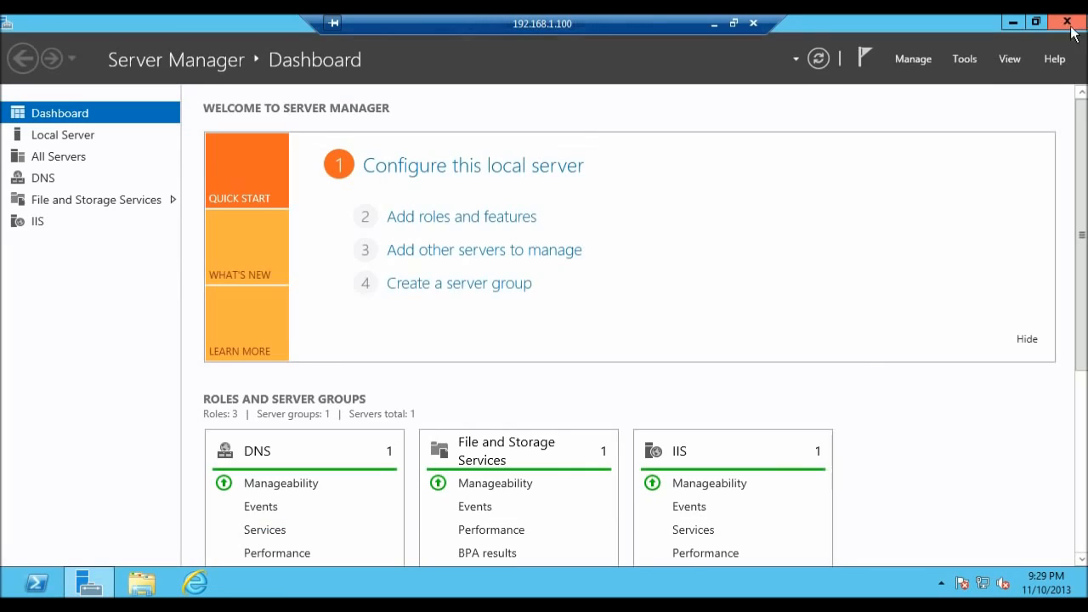
click(965, 58)
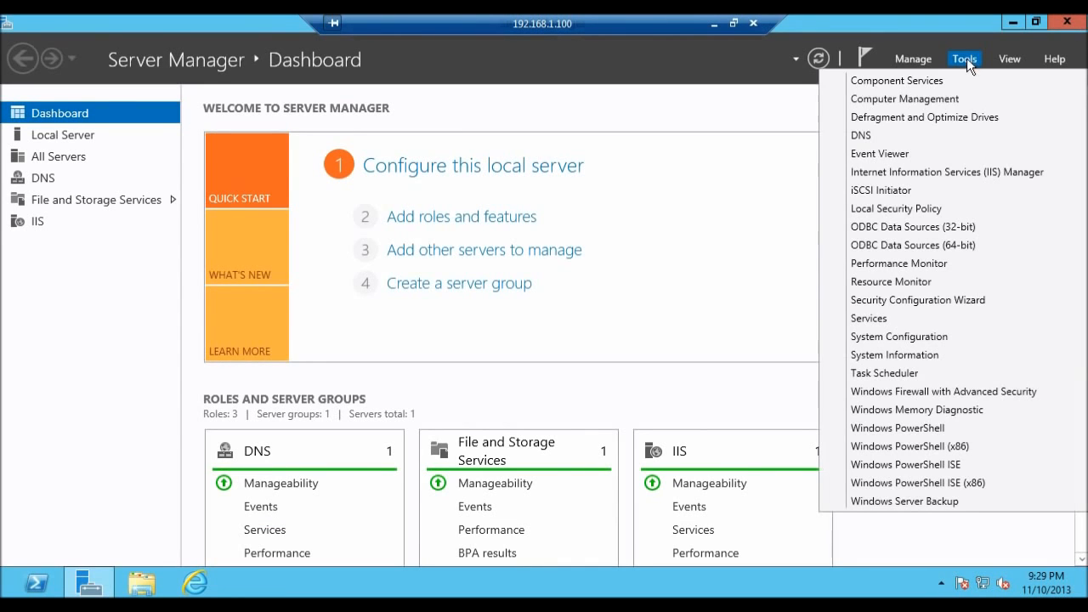
click(942, 172)
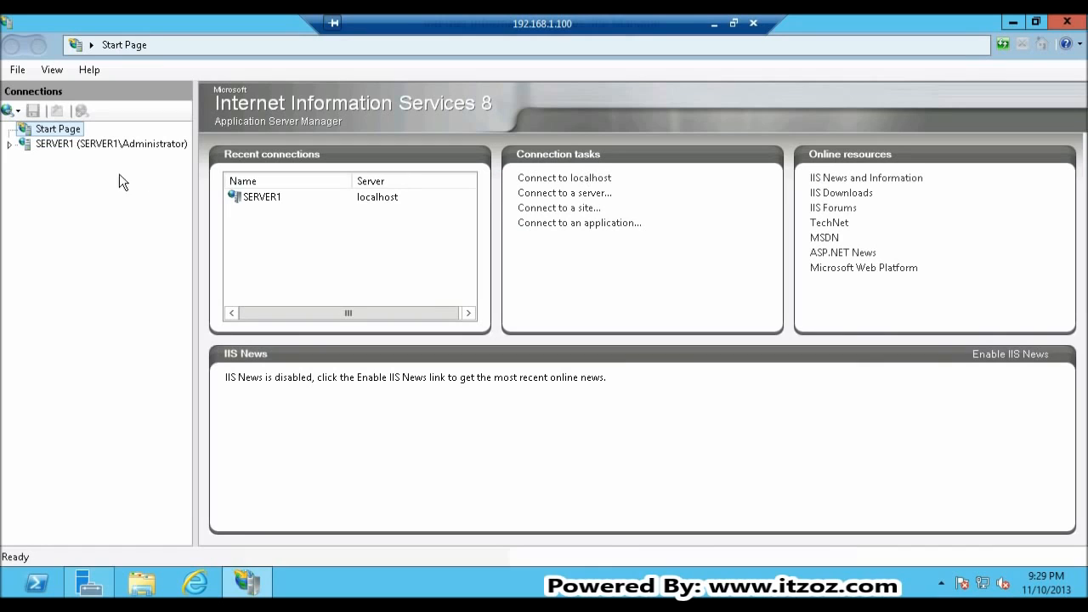
Step: Open the URL Rewrite feature of the demossl.itzoz.com site under SERVER1
click(78, 147)
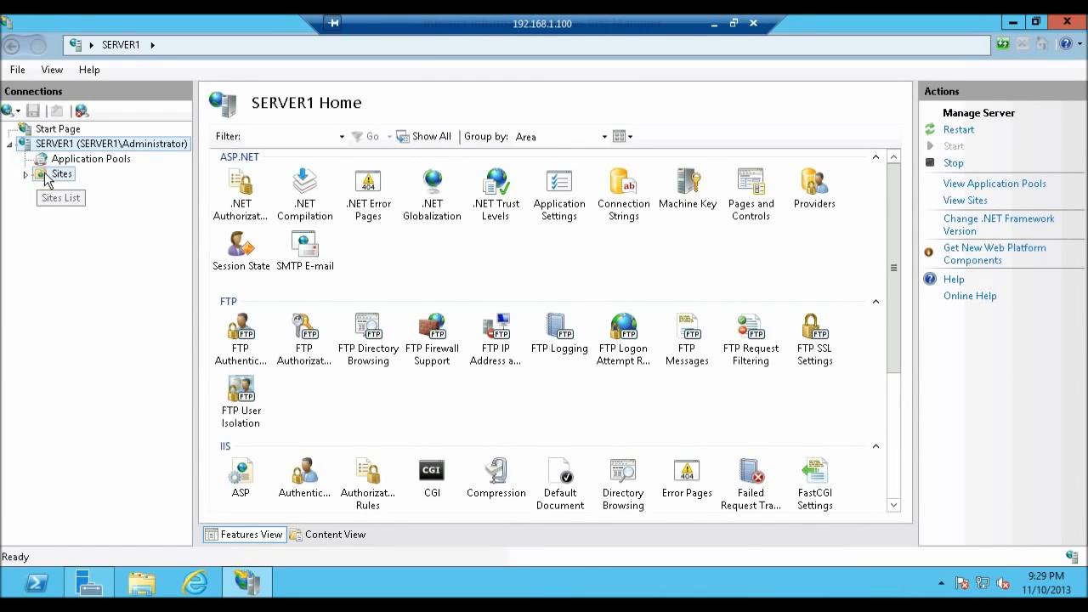
click(46, 175)
click(27, 174)
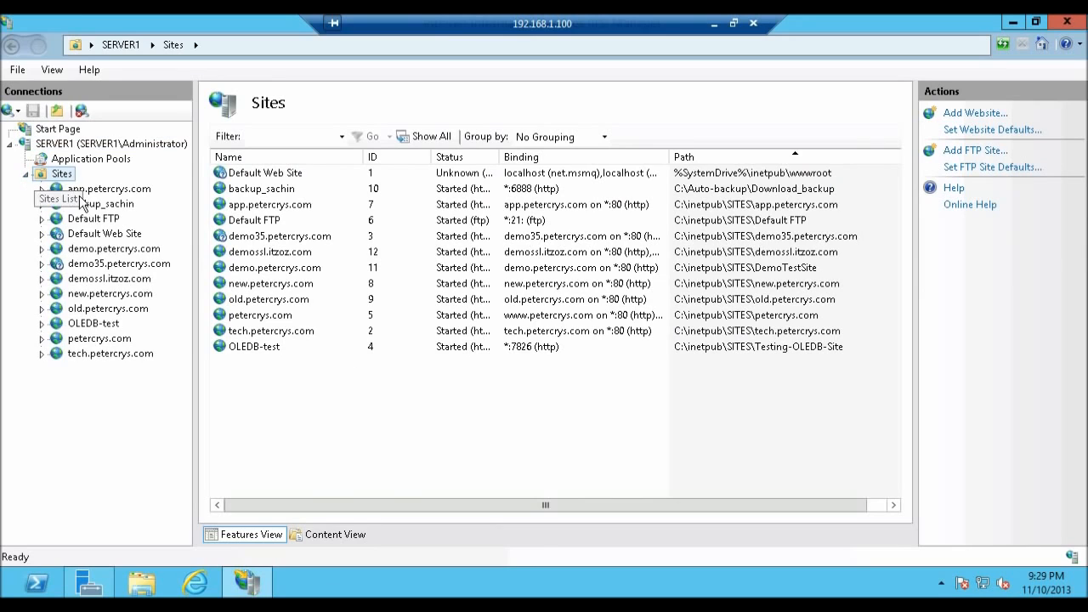
click(85, 280)
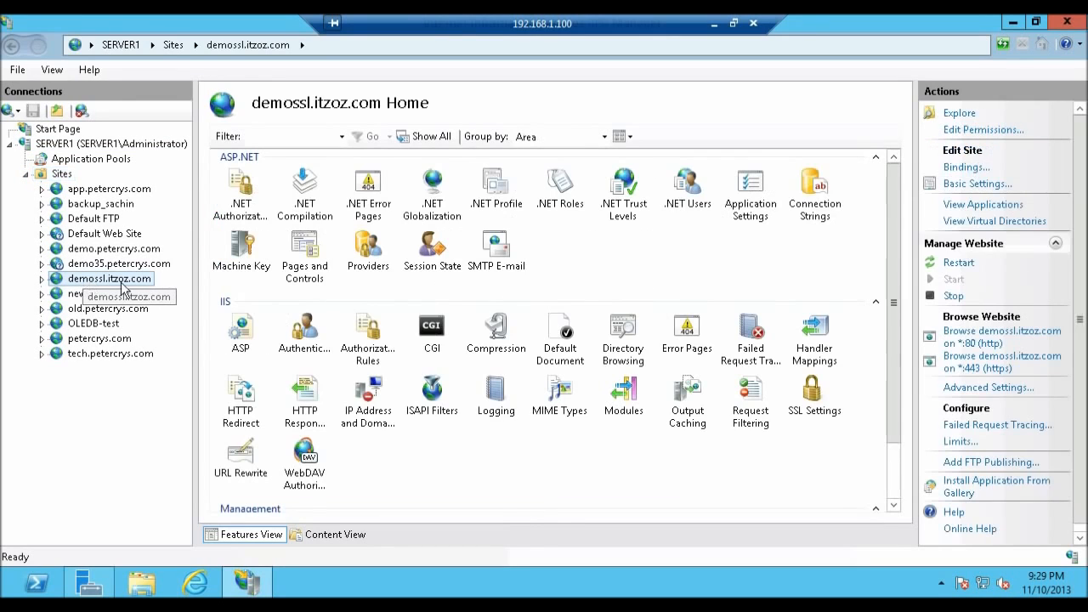
click(473, 463)
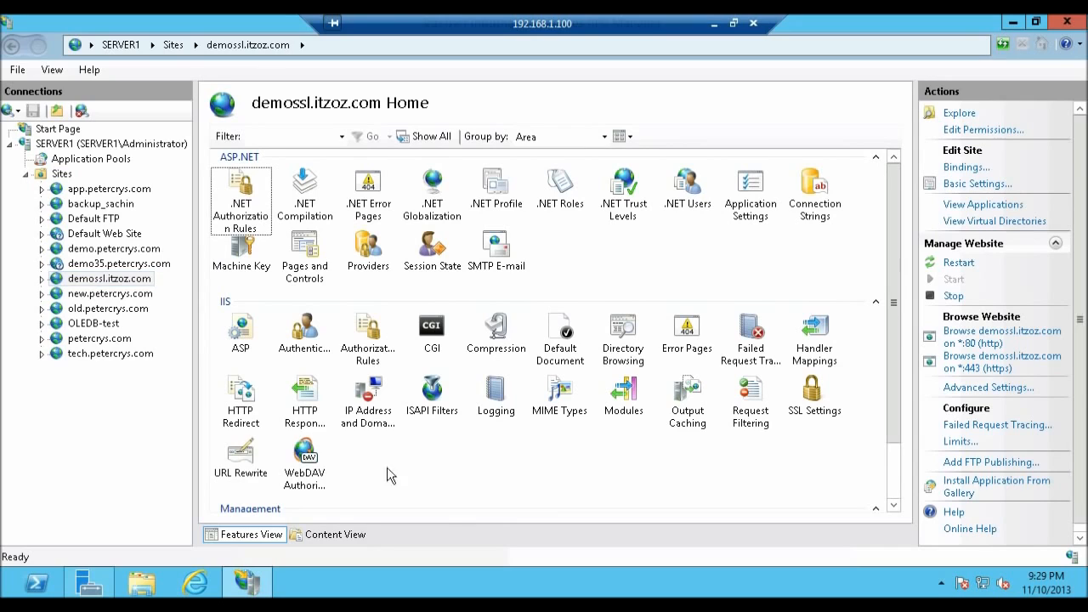
click(246, 460)
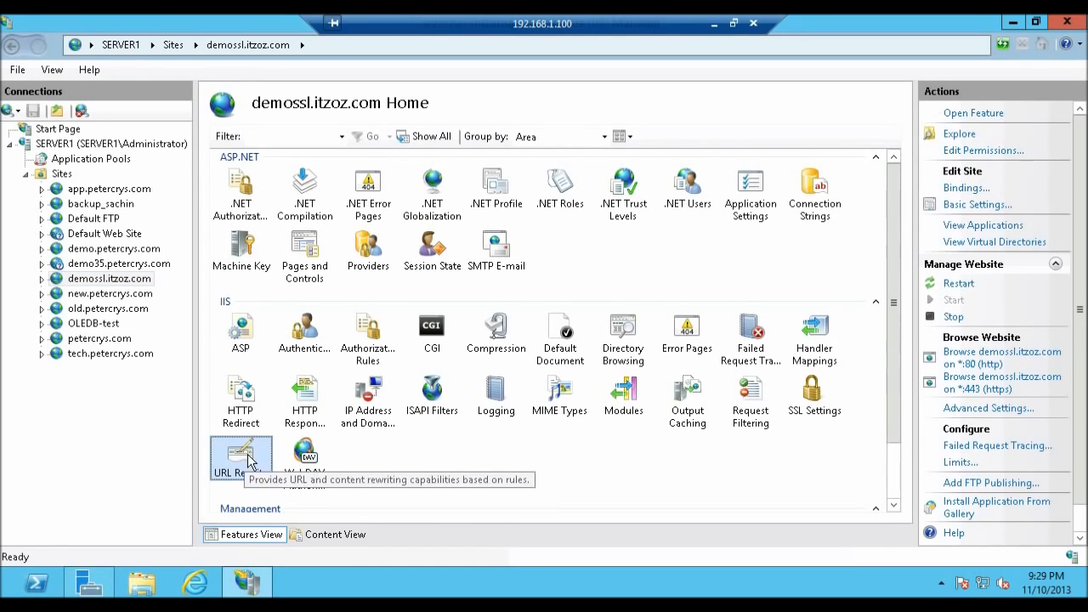
double_click(246, 460)
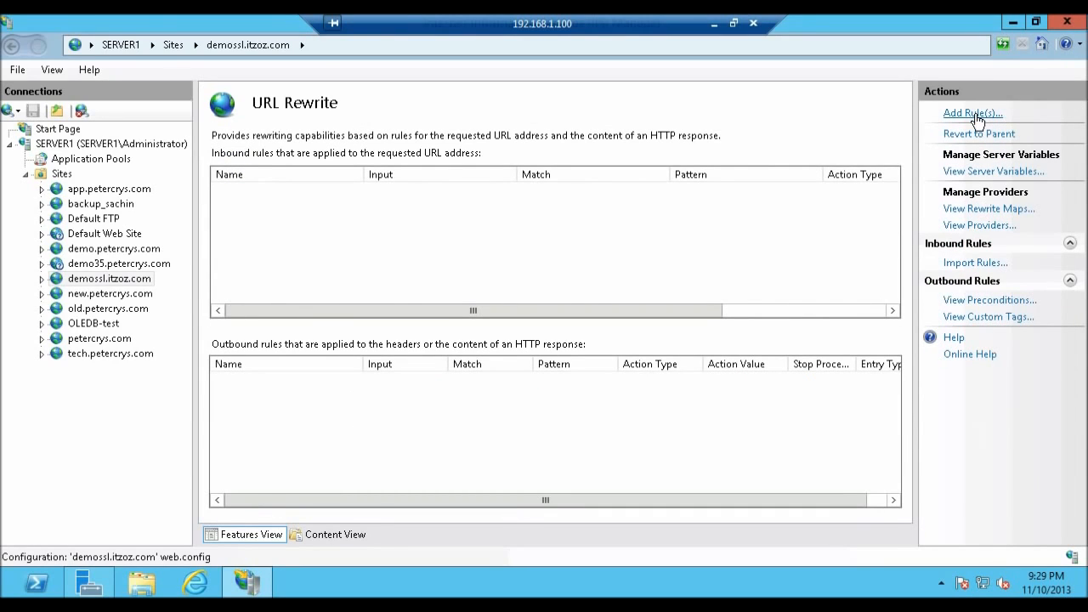
Step: Add a blank inbound rule named "http to https" that matches the regular expression pattern (.*)
click(974, 113)
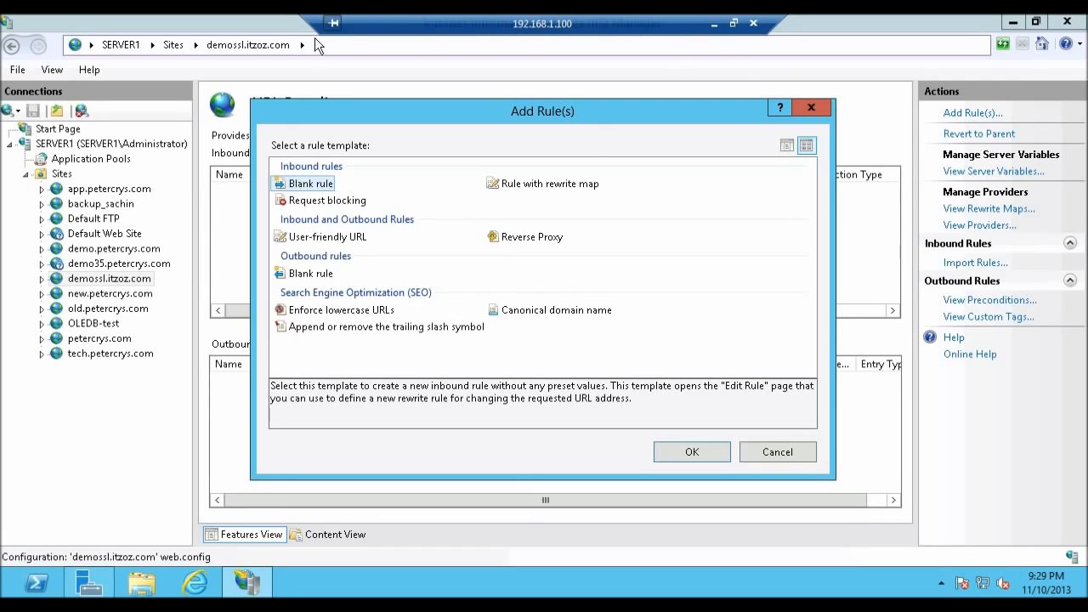
double_click(293, 186)
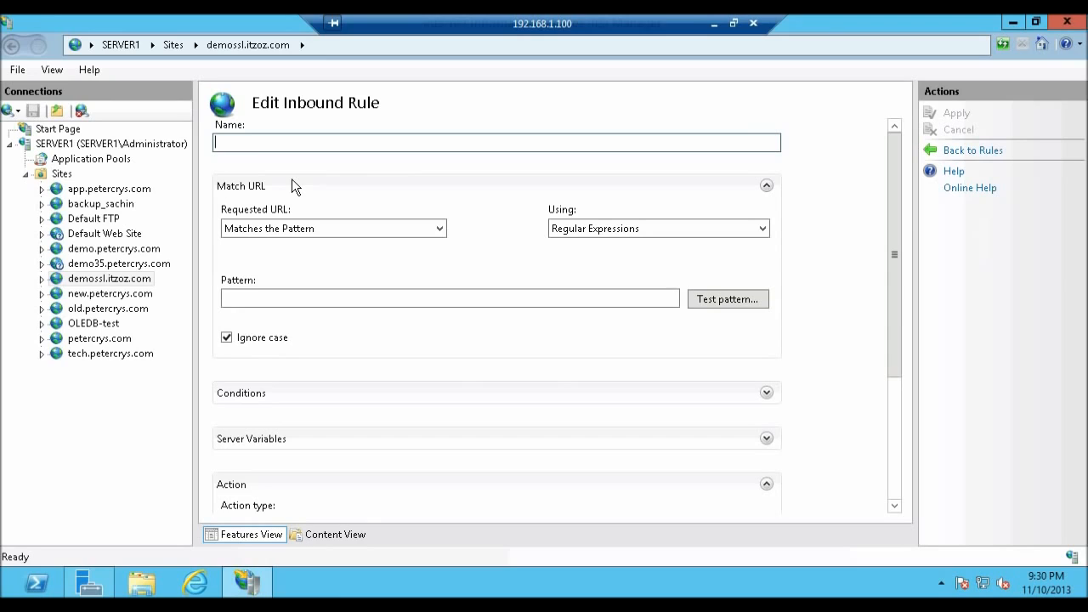
text(http to https)
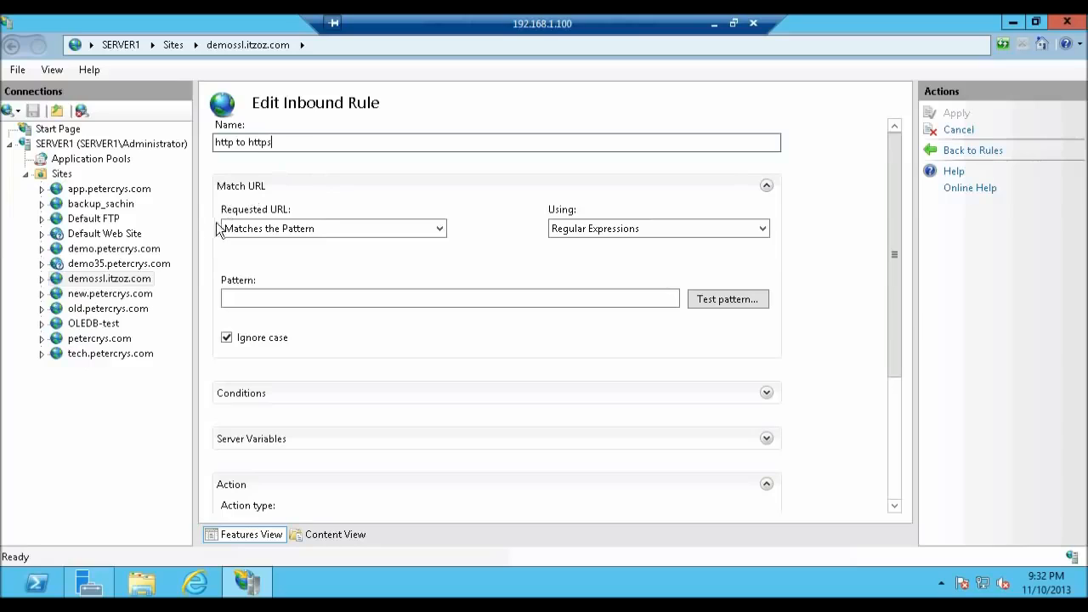
click(255, 233)
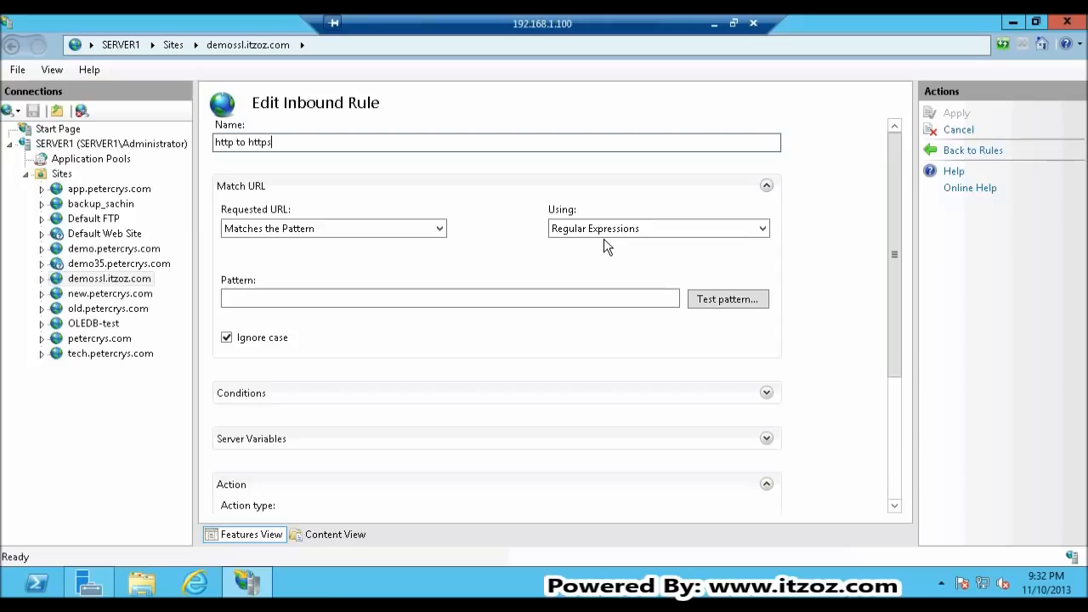
click(490, 299)
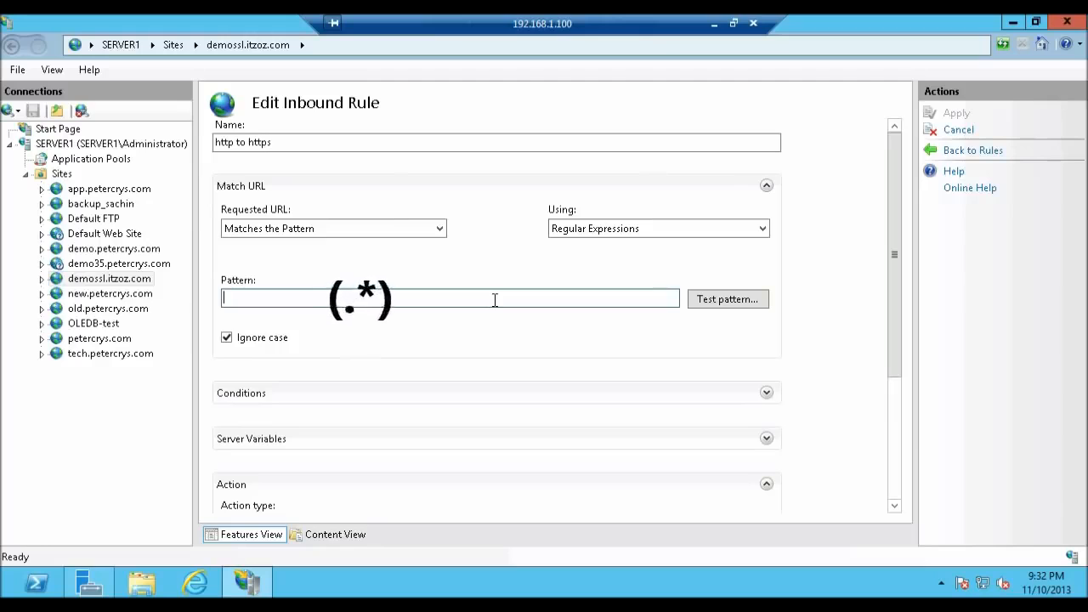
text((.*))
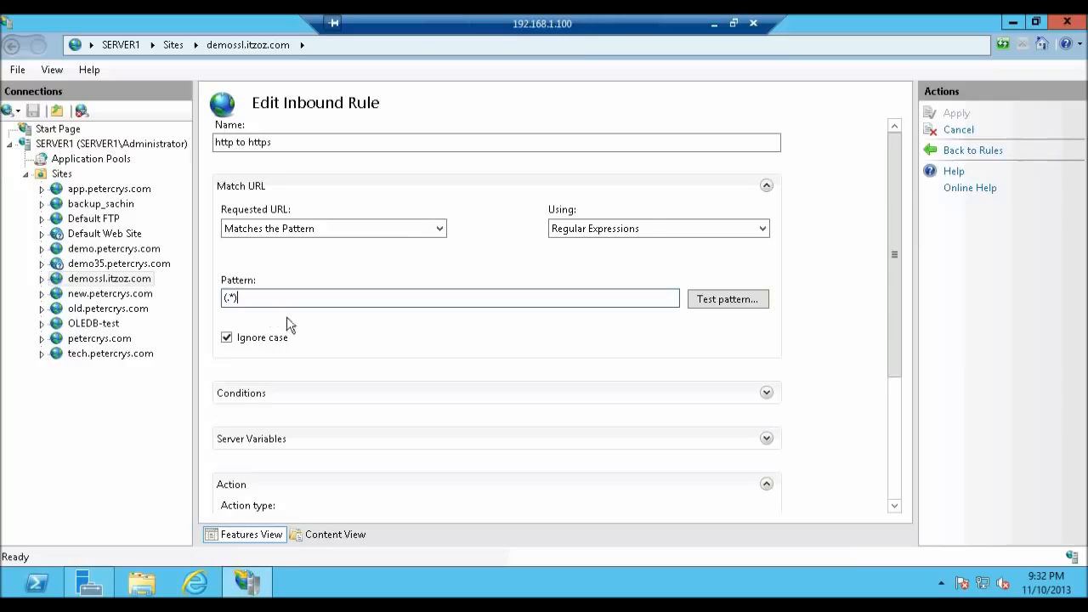
Step: Add a condition to the inbound rule that checks whether the input {HTTPS} matches the pattern ^OFF$
drag(895, 268, 899, 398)
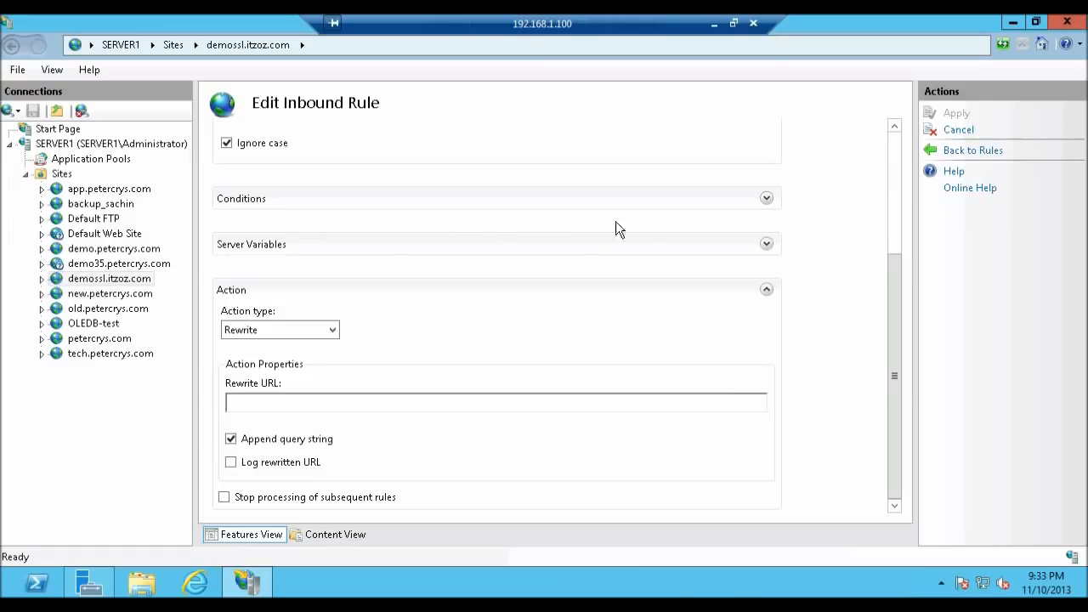
click(766, 198)
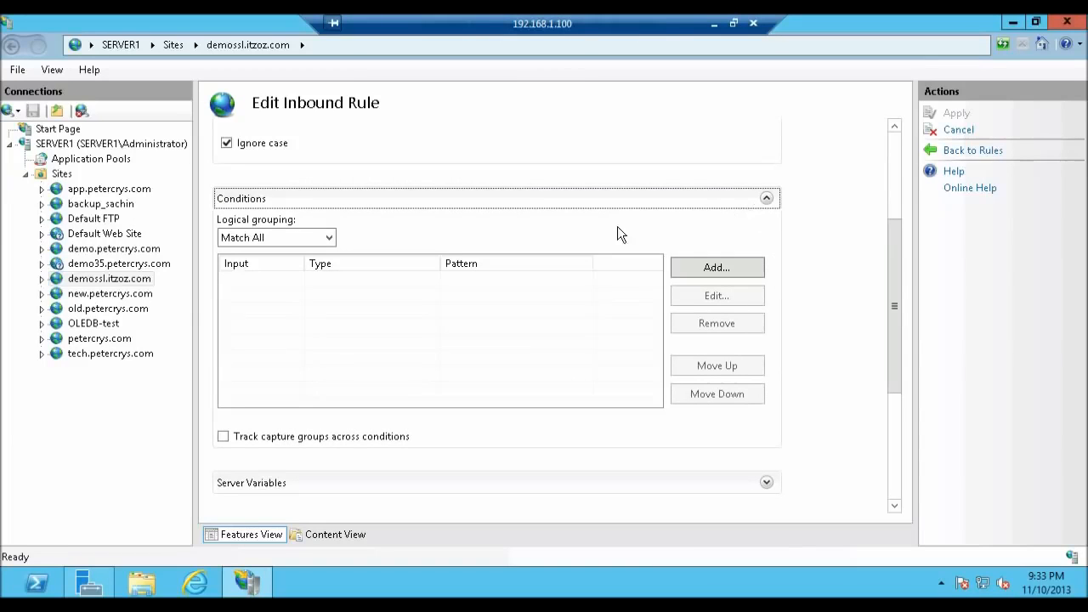
click(717, 268)
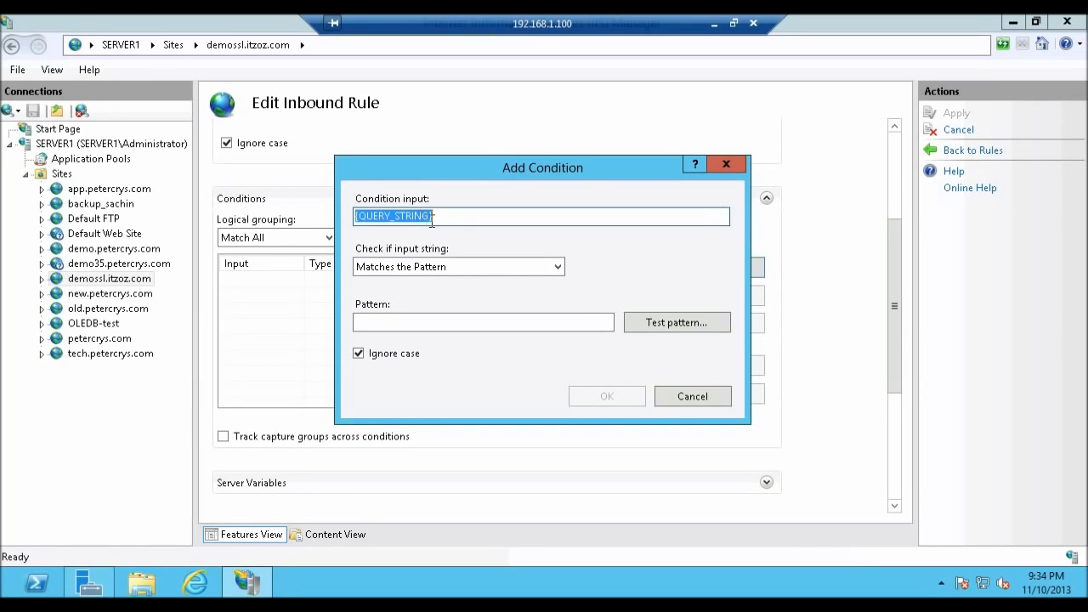
click(474, 217)
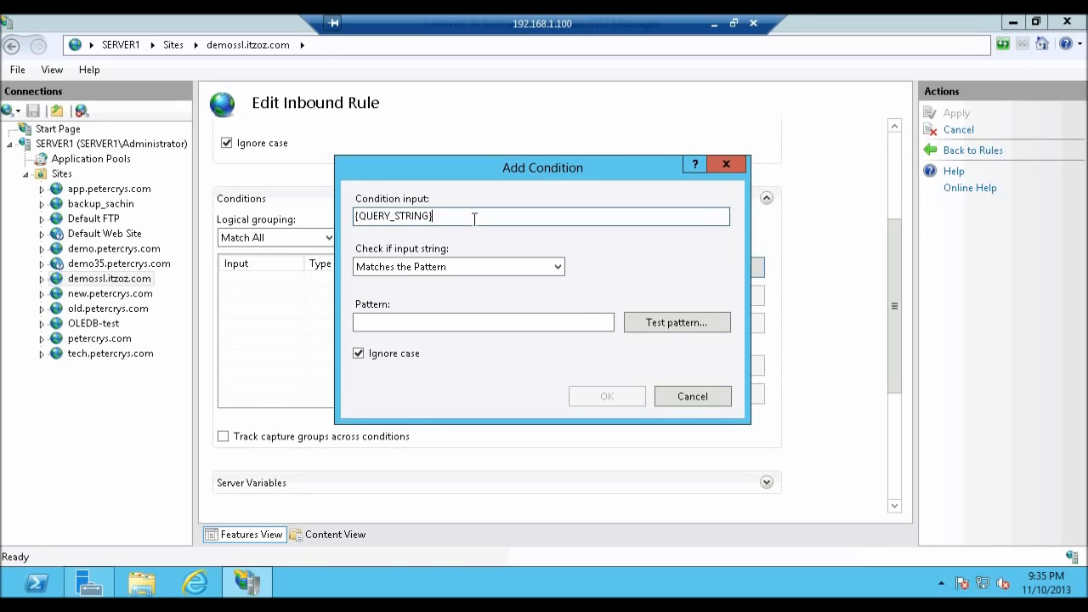
key(BackSpace)
key(BackSpace)
key(BackSpace)
key(BackSpace)
key(BackSpace)
key(BackSpace)
key(BackSpace)
key(BackSpace)
key(BackSpace)
key(BackSpace)
key(BackSpace)
key(BackSpace)
key(BackSpace)
key(BackSpace)
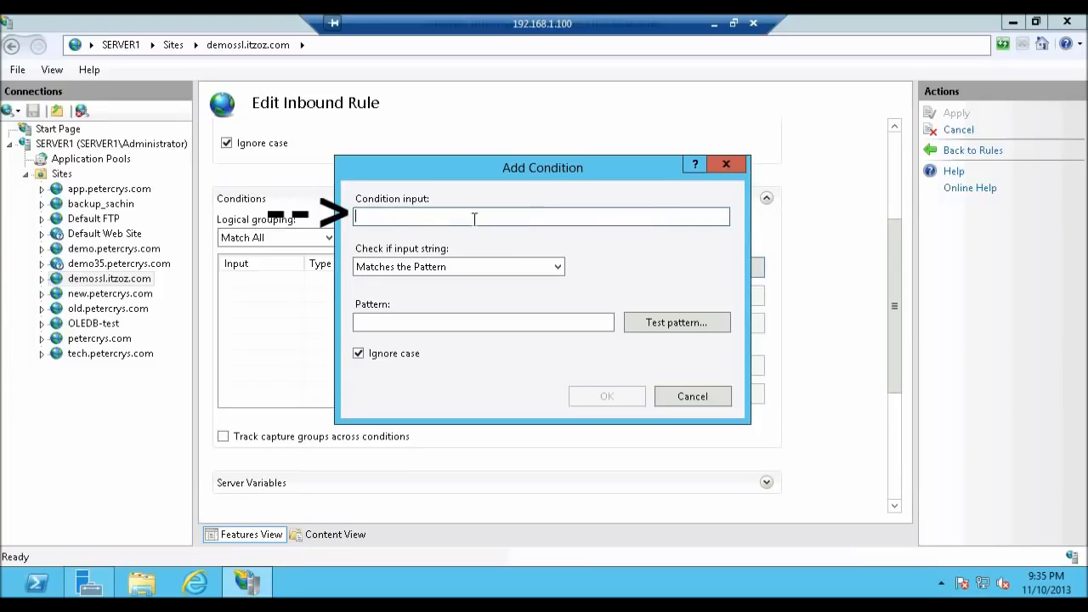
text({HTTPS})
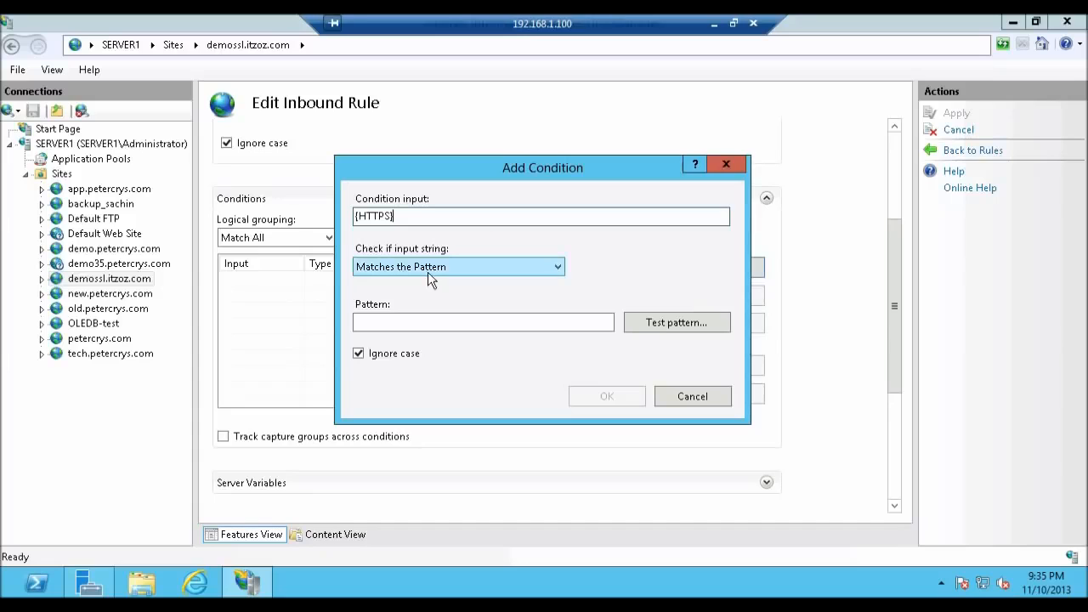
click(384, 320)
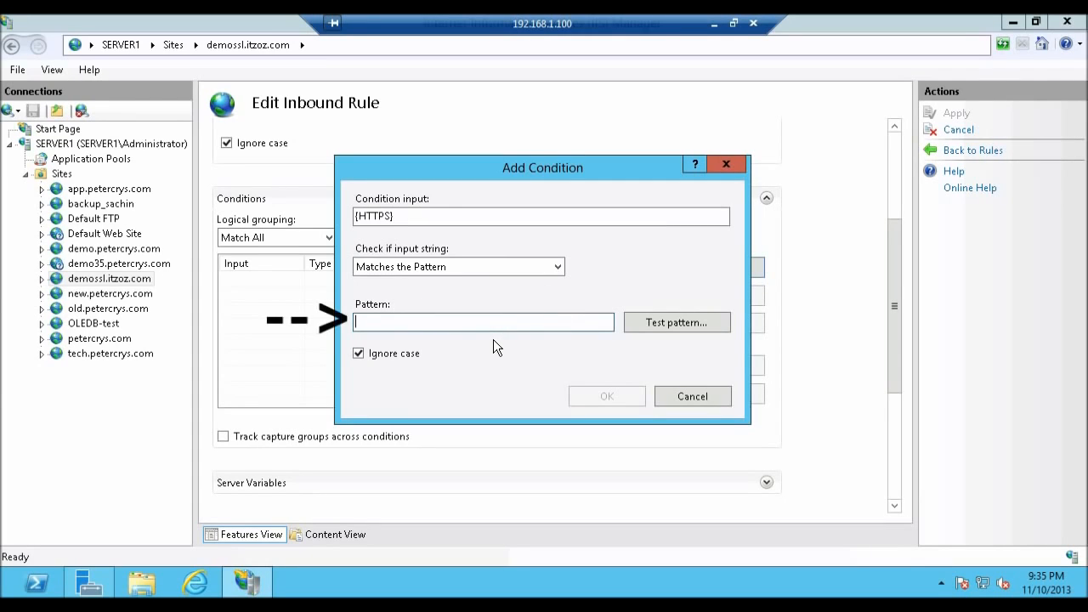
text(^OFF$)
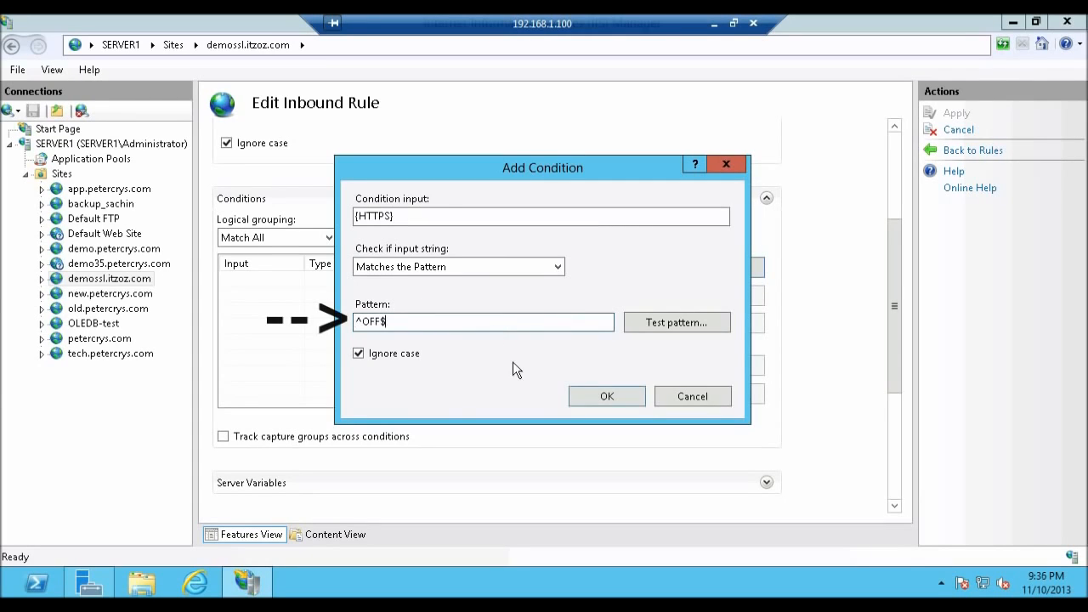
click(578, 400)
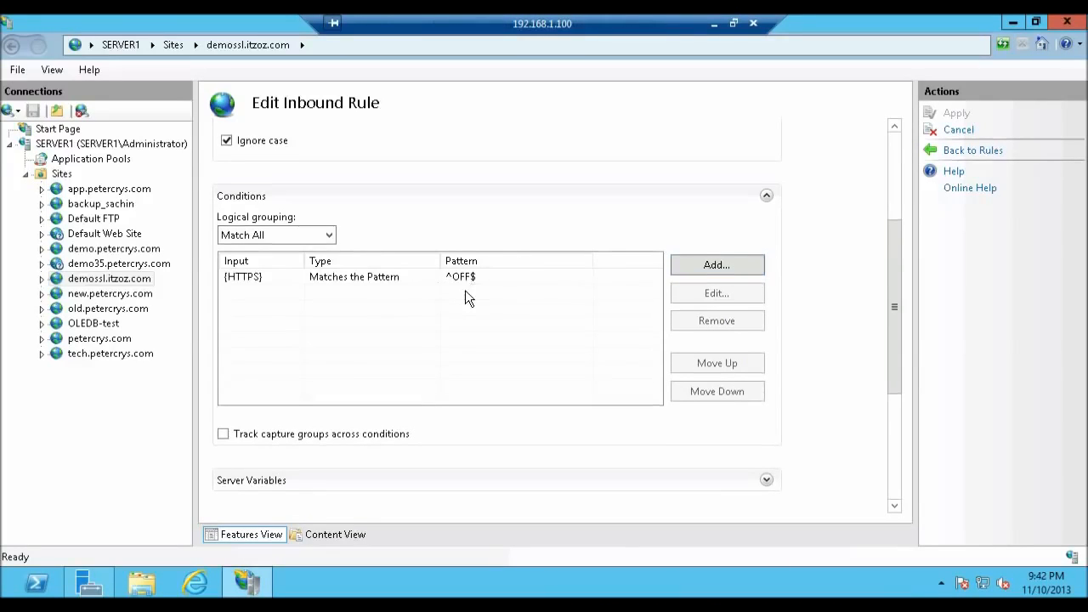
drag(895, 272, 888, 390)
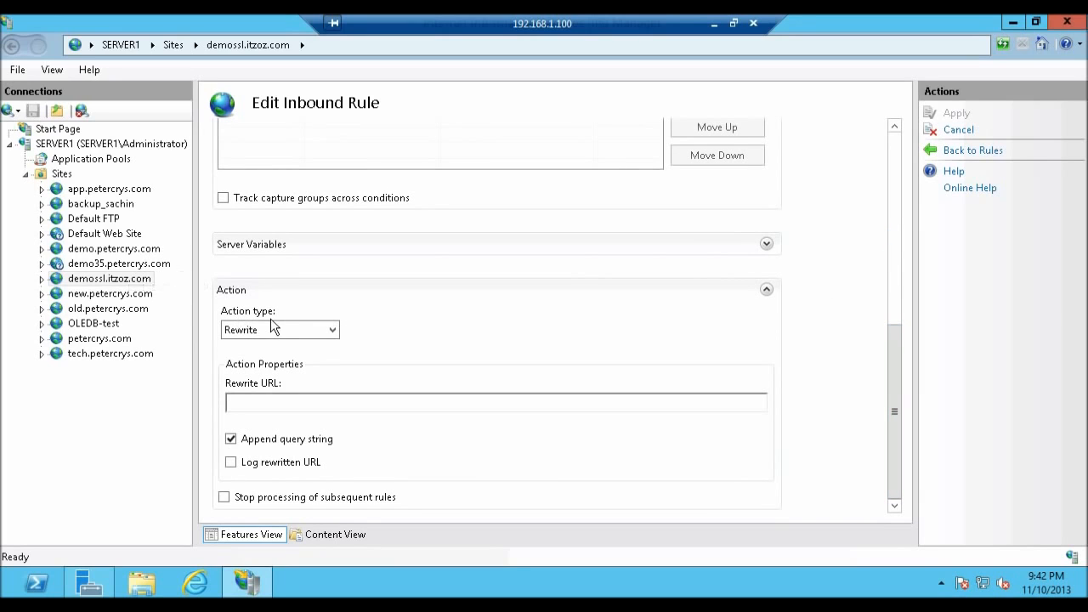
click(333, 330)
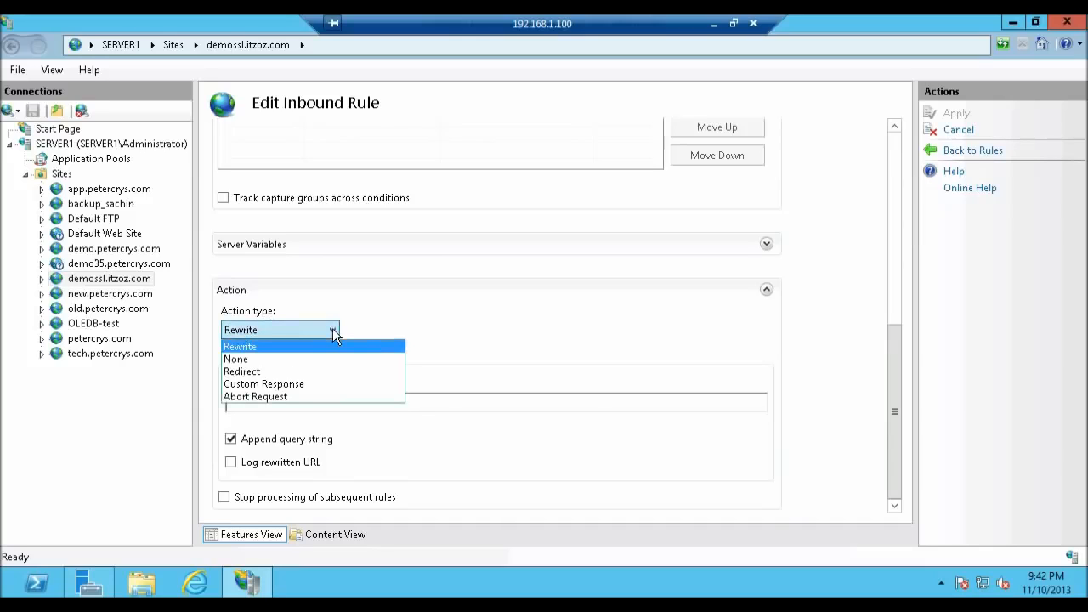
click(265, 372)
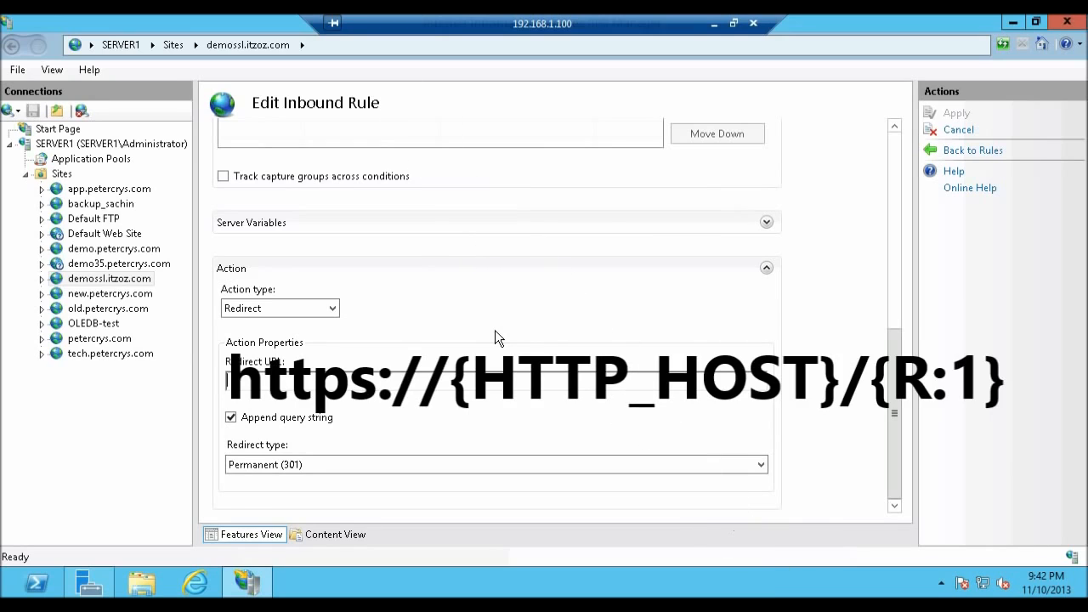
text(https)
text(://{HTTP_HOST}/{R:1)
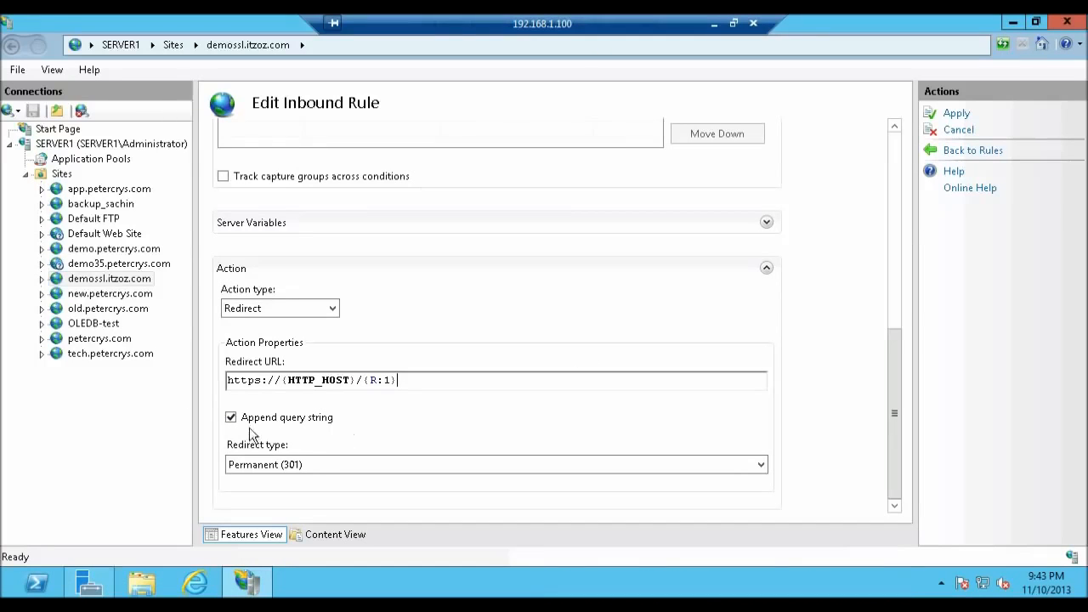
Step: Set the redirect type to See Other (303) and apply the inbound rule
click(761, 466)
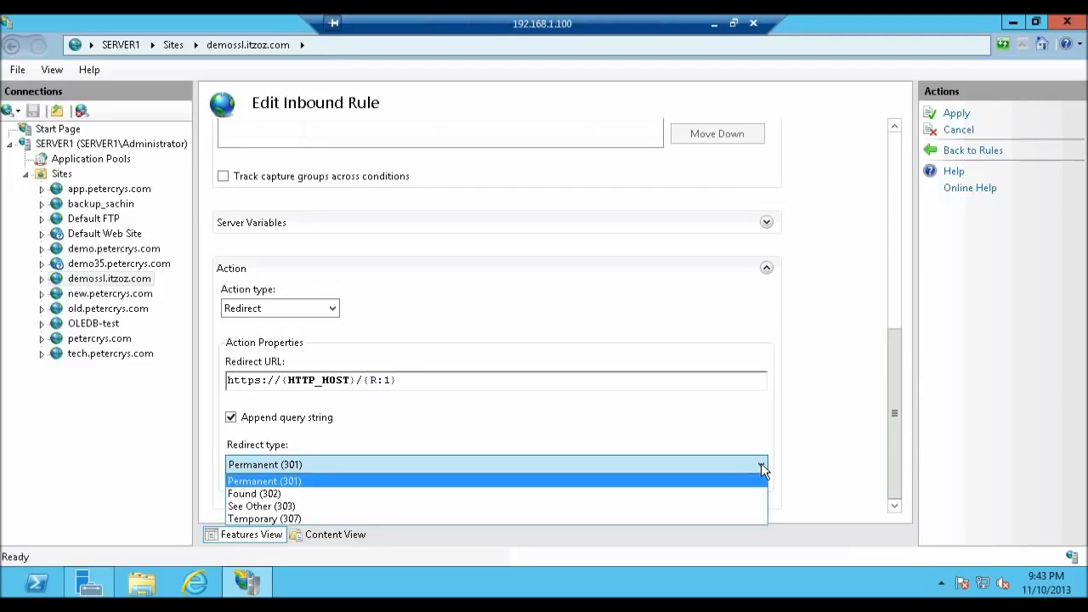
click(418, 504)
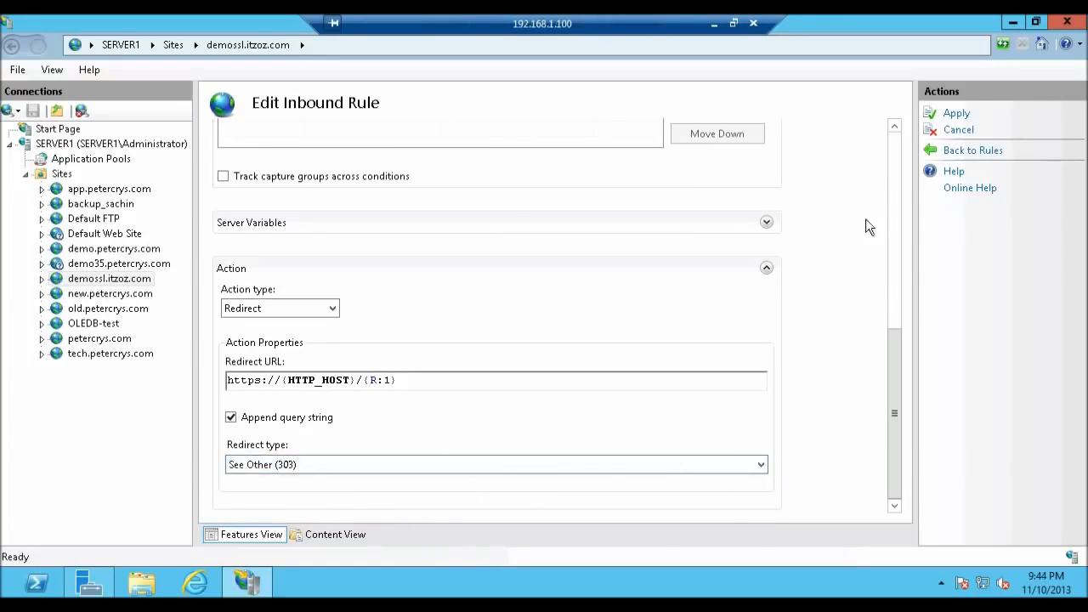
click(956, 113)
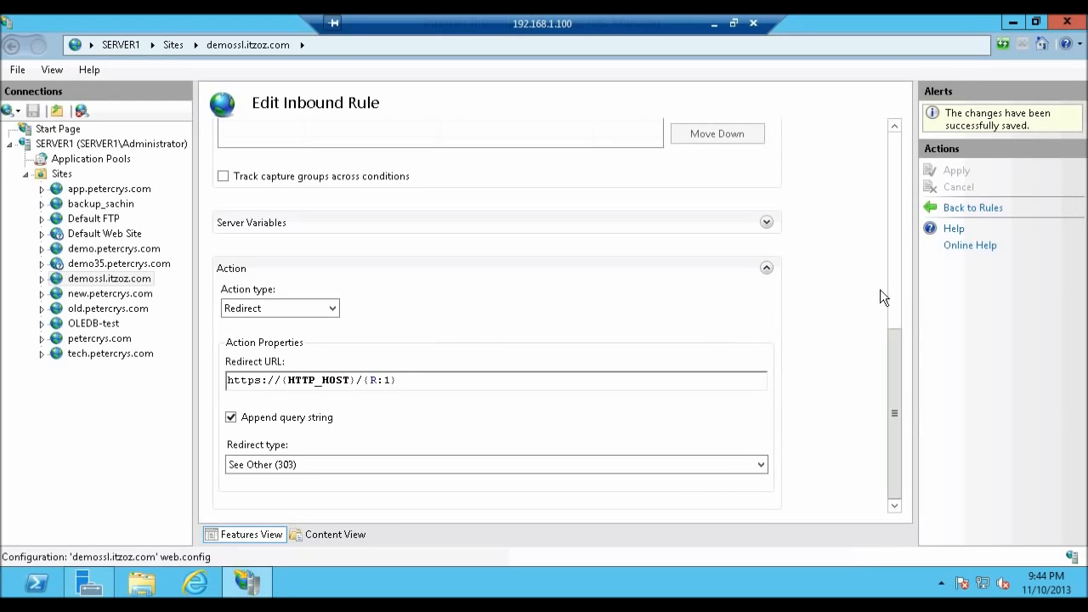
Step: Review the http to https rule and its condition in the inbound rules list, and return to the demossl.itzoz.com home page
click(970, 208)
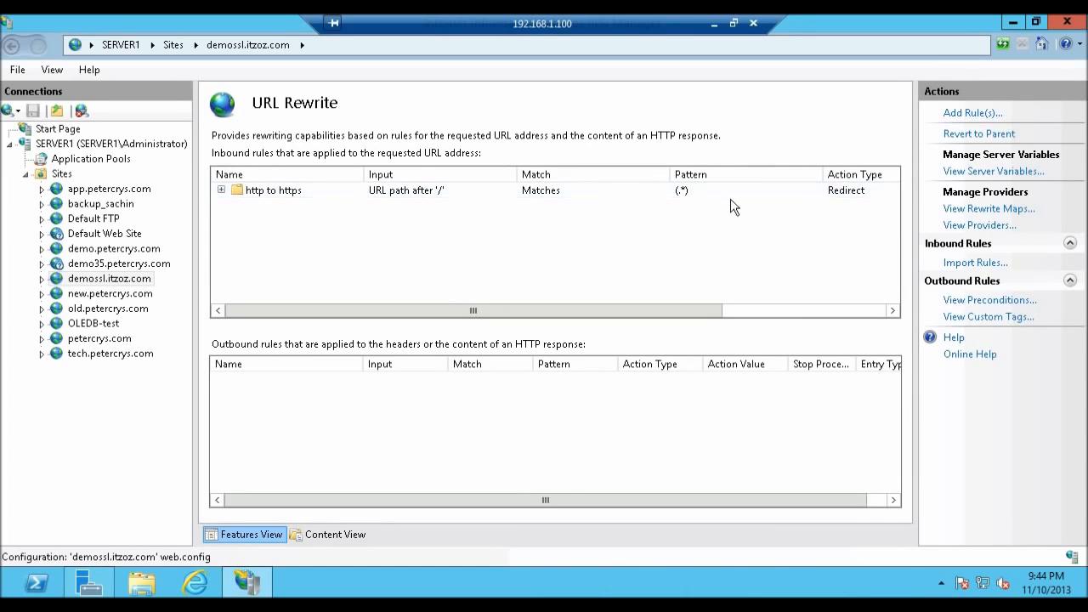
click(221, 190)
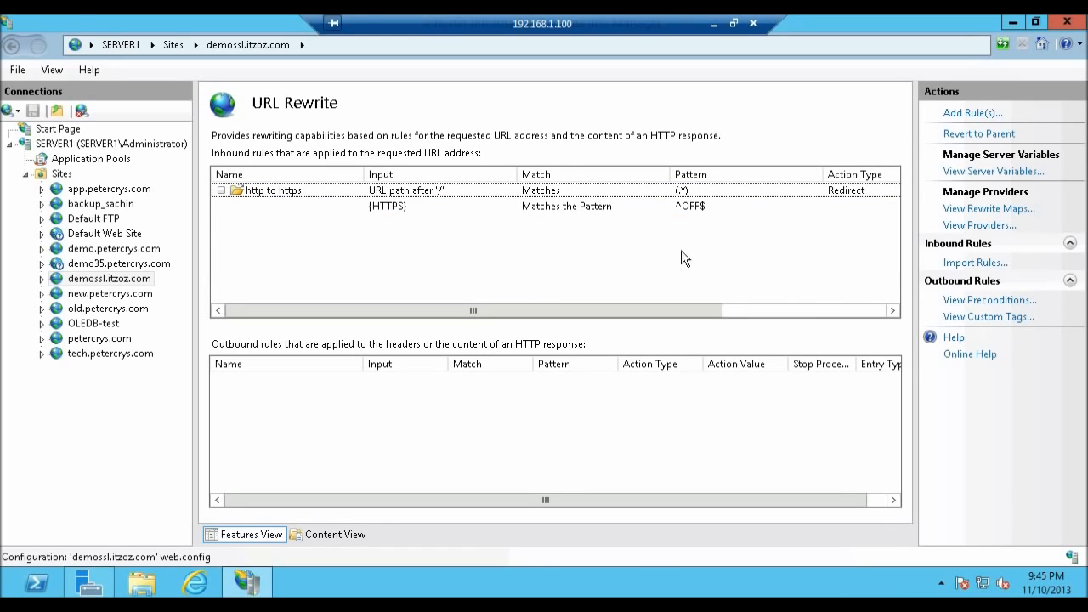
click(128, 283)
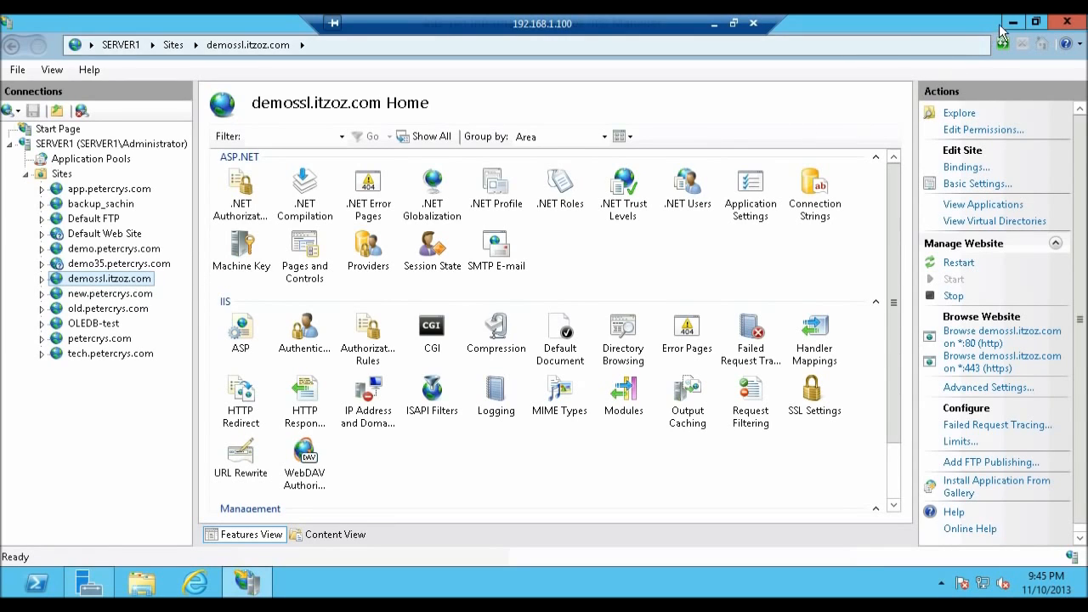
Step: Minimize the server windows and the remote session, switch to Chrome on the workstation and reload demossl.itzoz.com to test the redirect
click(1012, 24)
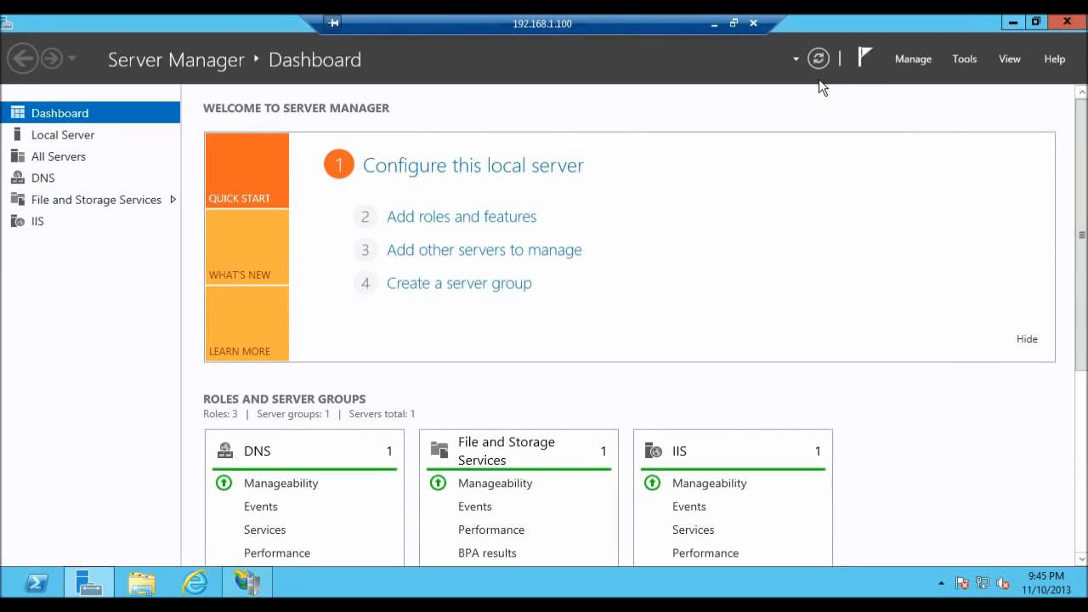
click(1012, 24)
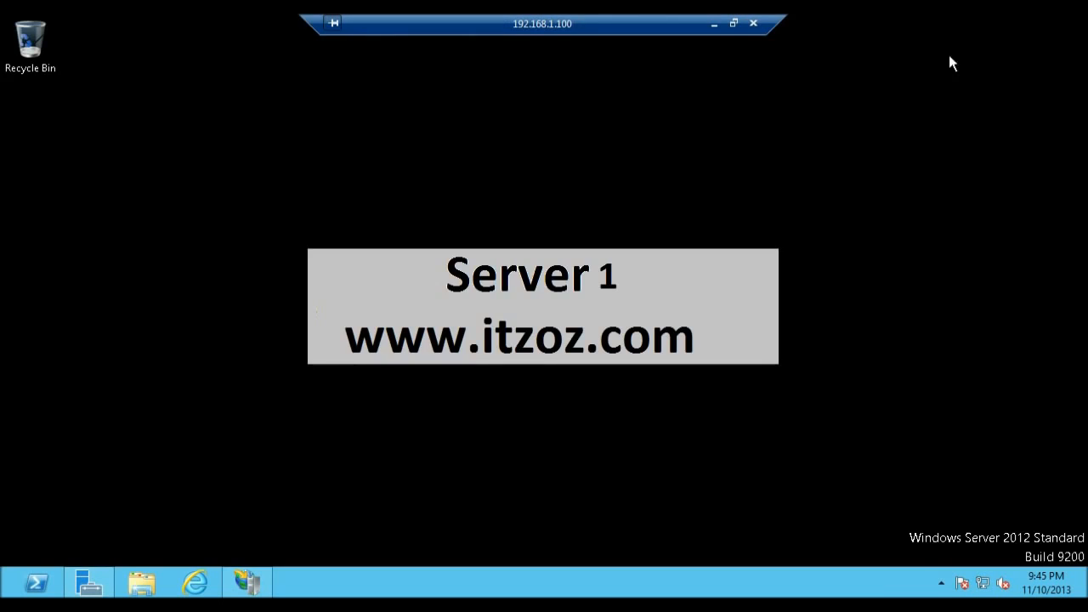
click(714, 24)
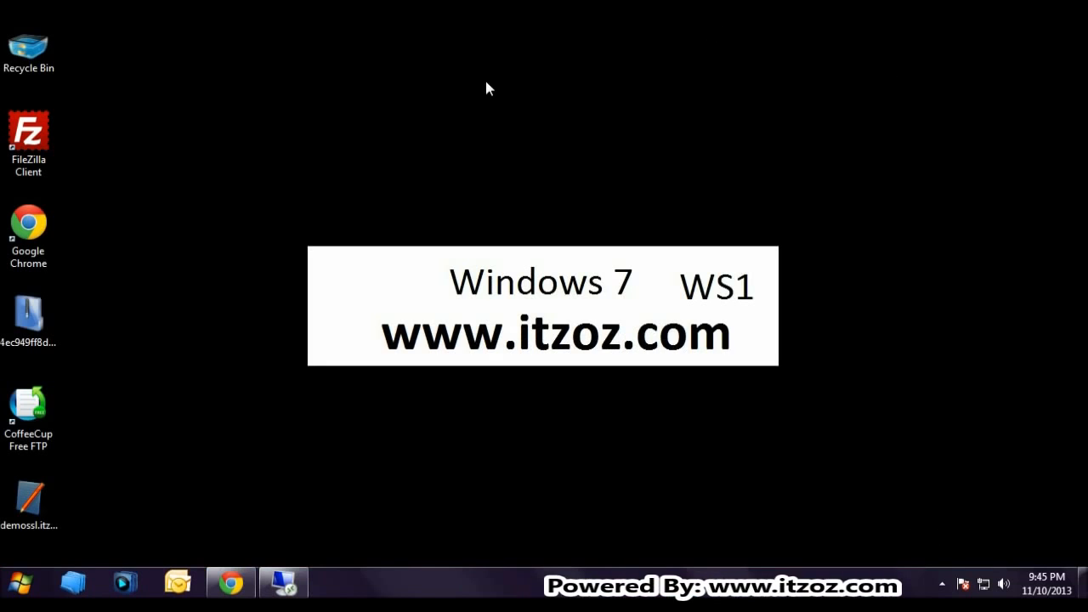
click(230, 583)
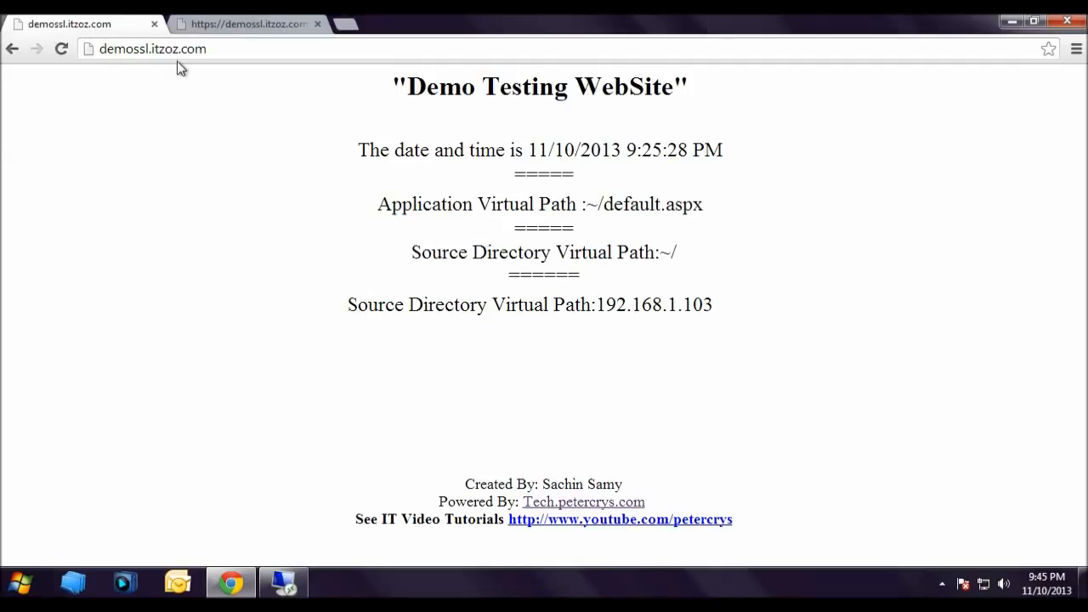
click(61, 49)
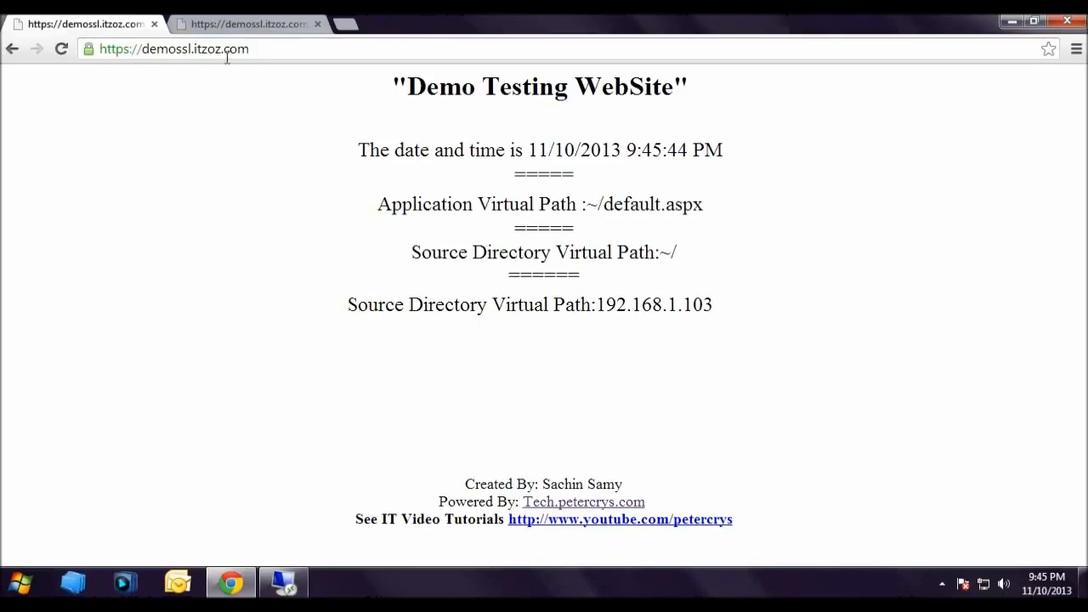
Step: Load demossl.itzoz.com in a new browser tab to test the redirect again, and close the browser
click(346, 26)
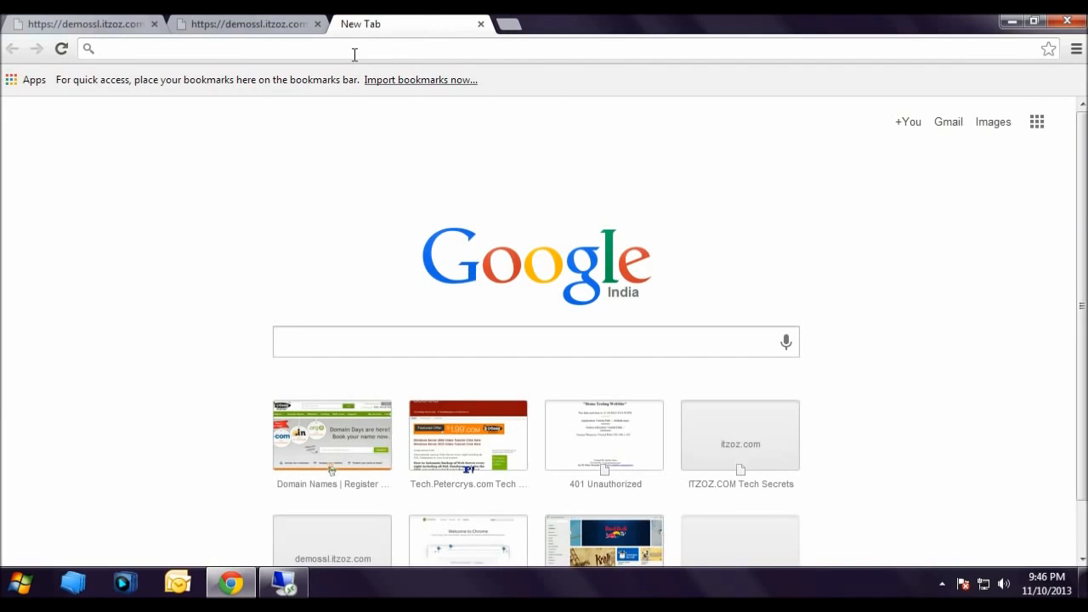
text(de)
key(End)
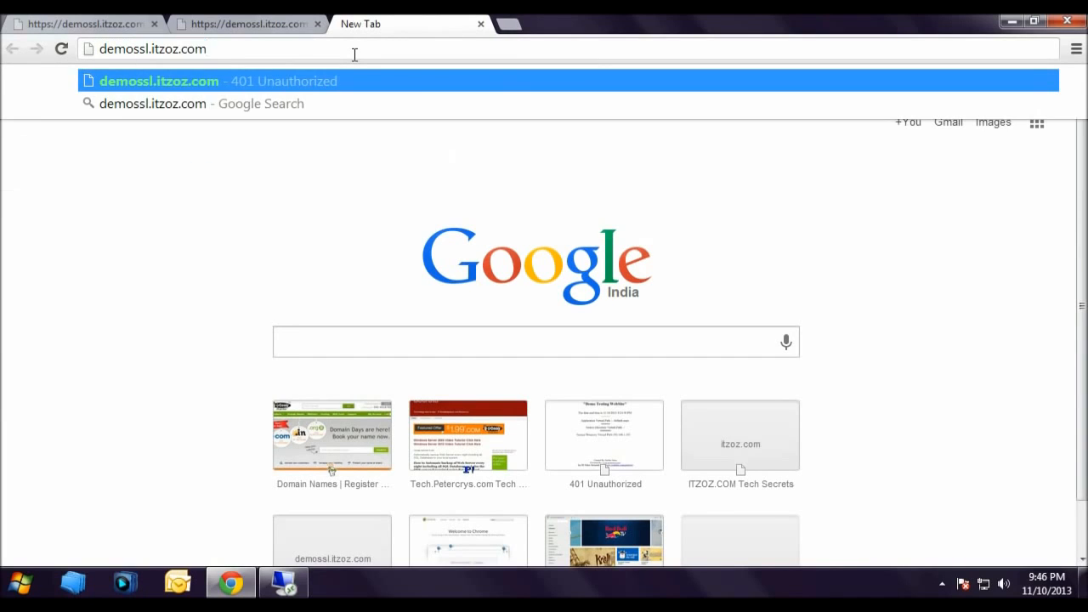
key(Return)
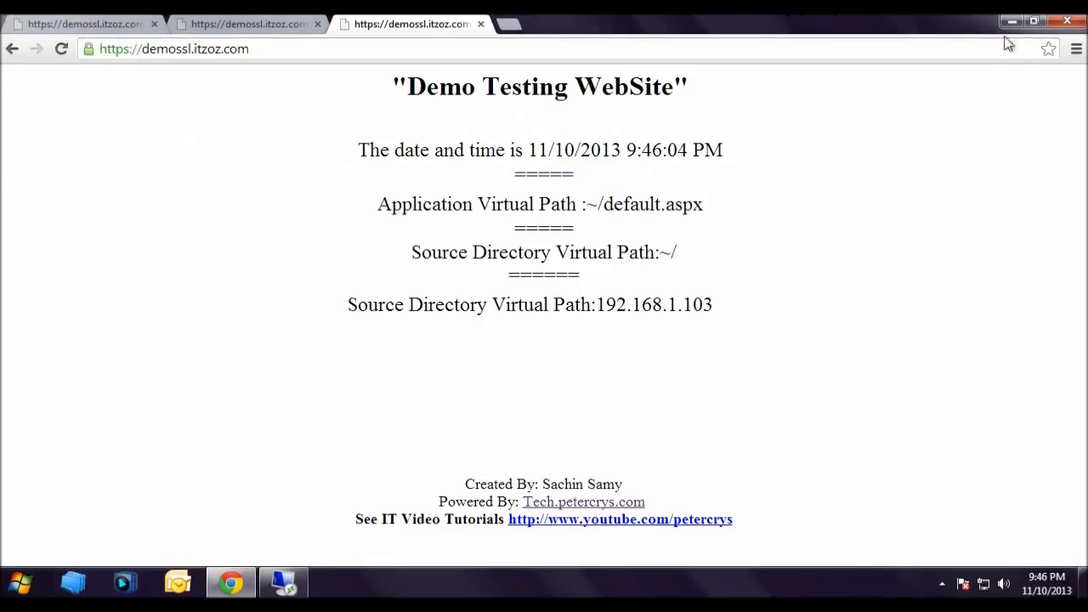
click(1067, 25)
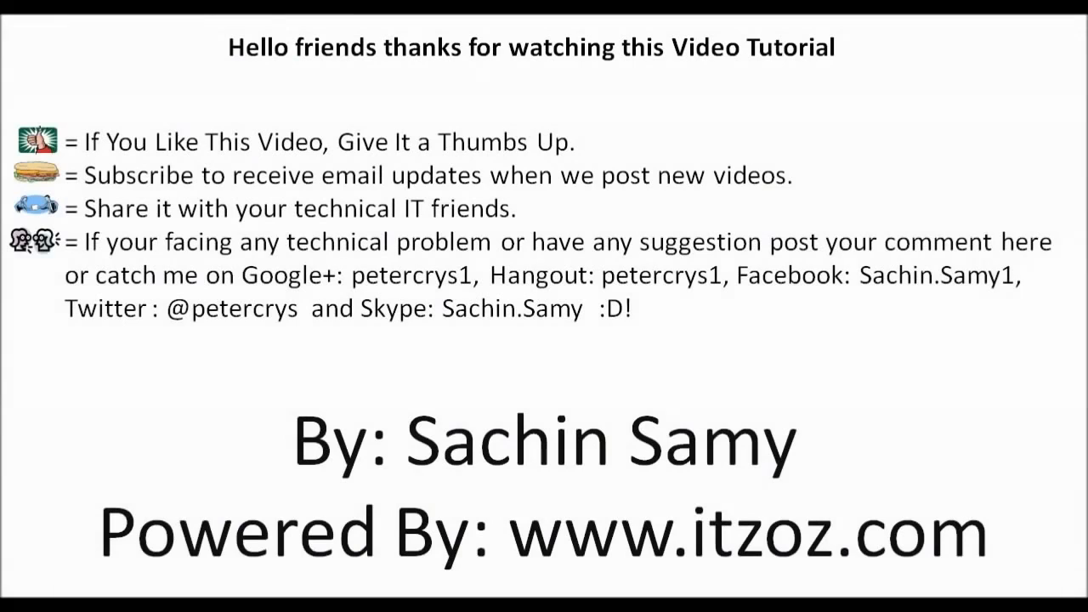